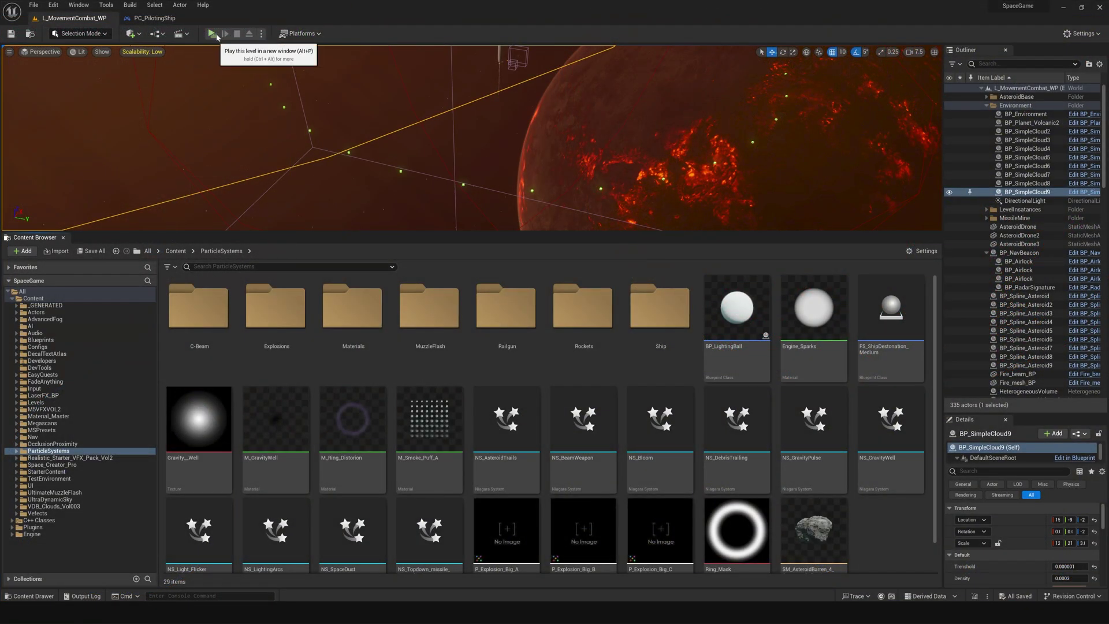
- Play the level, stop it with Esc, and replay it with Alt+P to watch the ship warp in
{"action": "left_click", "coordinate": [215, 34]}
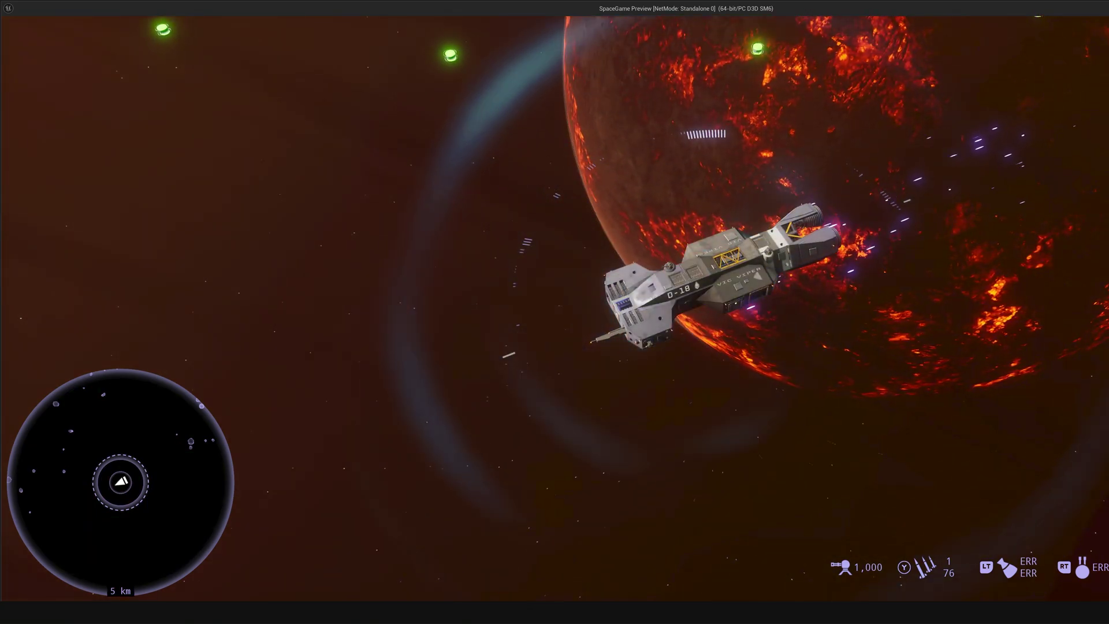
{"action": "key", "text": "Escape"}
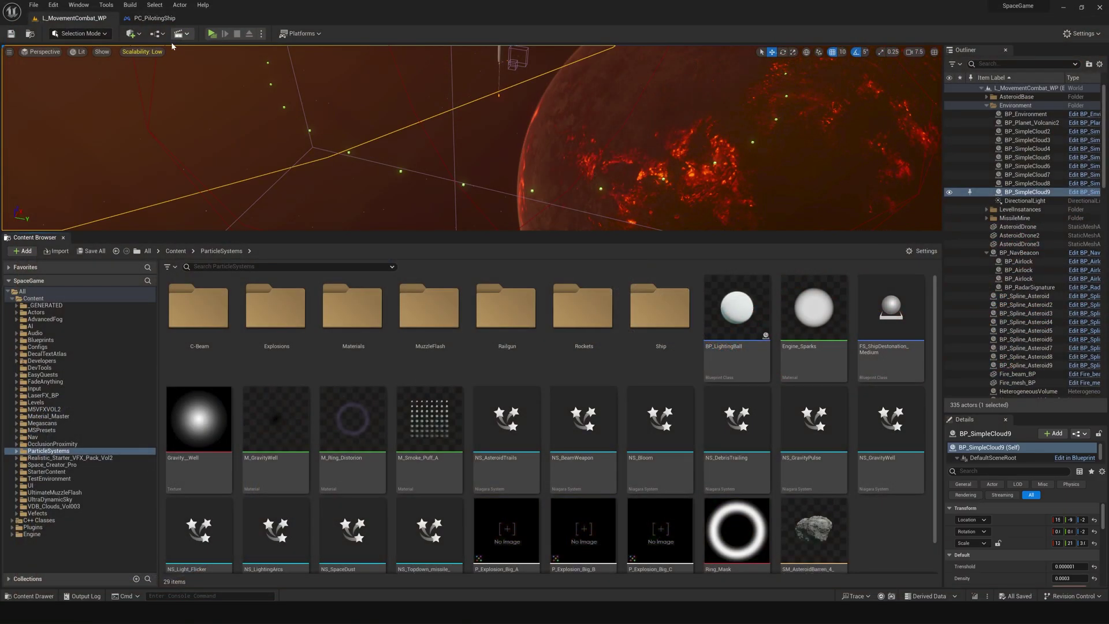
{"action": "key", "text": "alt+p"}
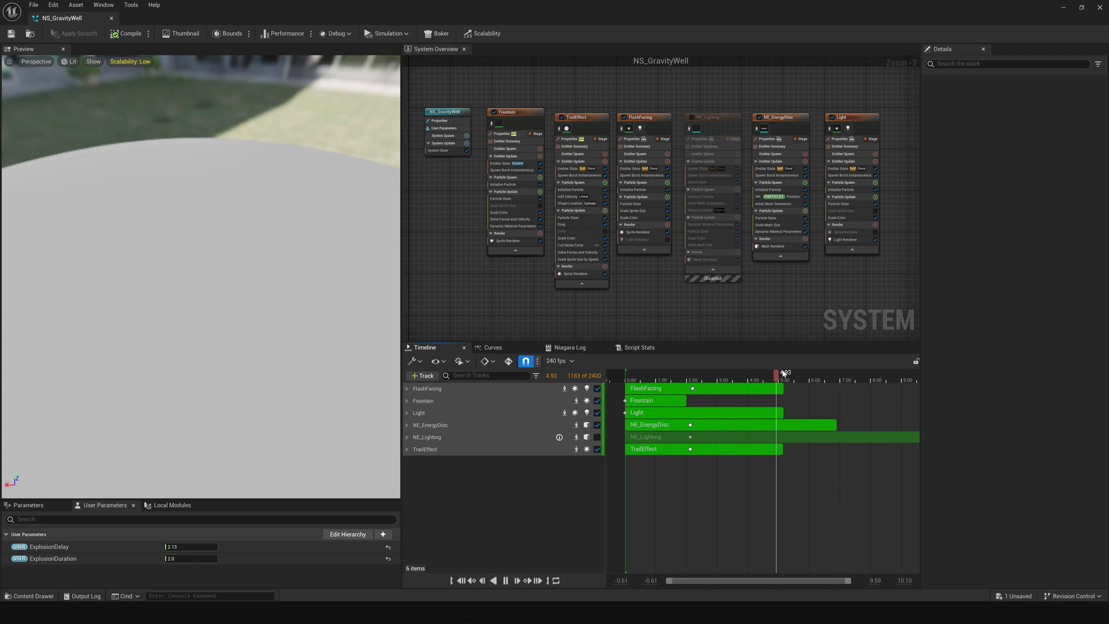
- Rewind the effect and open M_GravityWell from the Fountain emitter's Sprite Renderer
{"action": "left_click_drag", "start_coordinate": [783, 374], "coordinate": [662, 388]}
{"action": "left_click", "coordinate": [508, 115]}
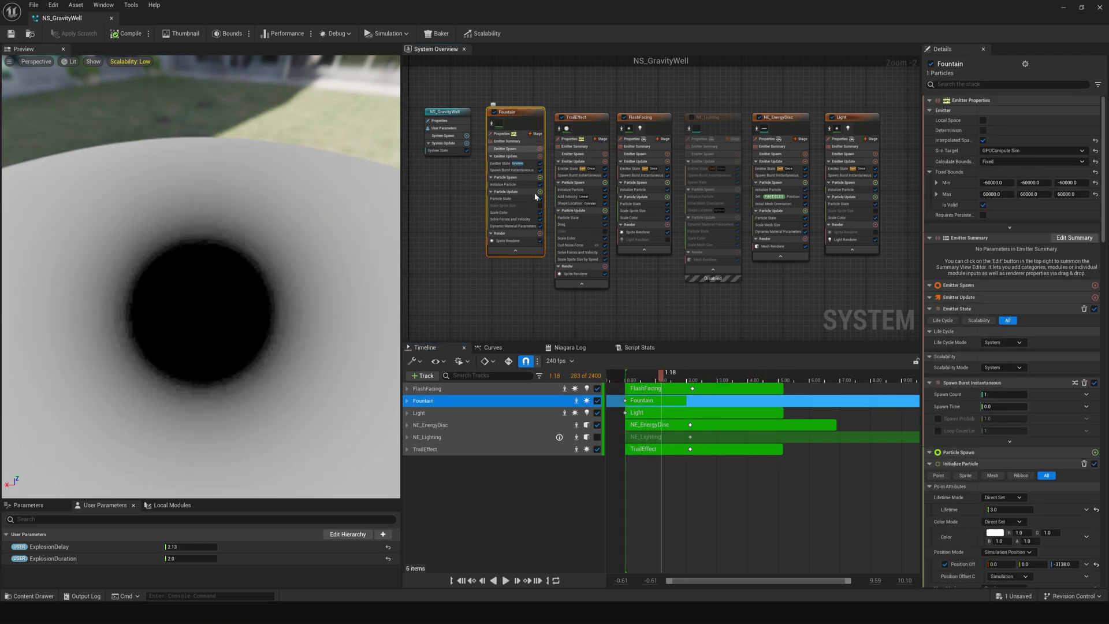
{"action": "left_click", "coordinate": [508, 240]}
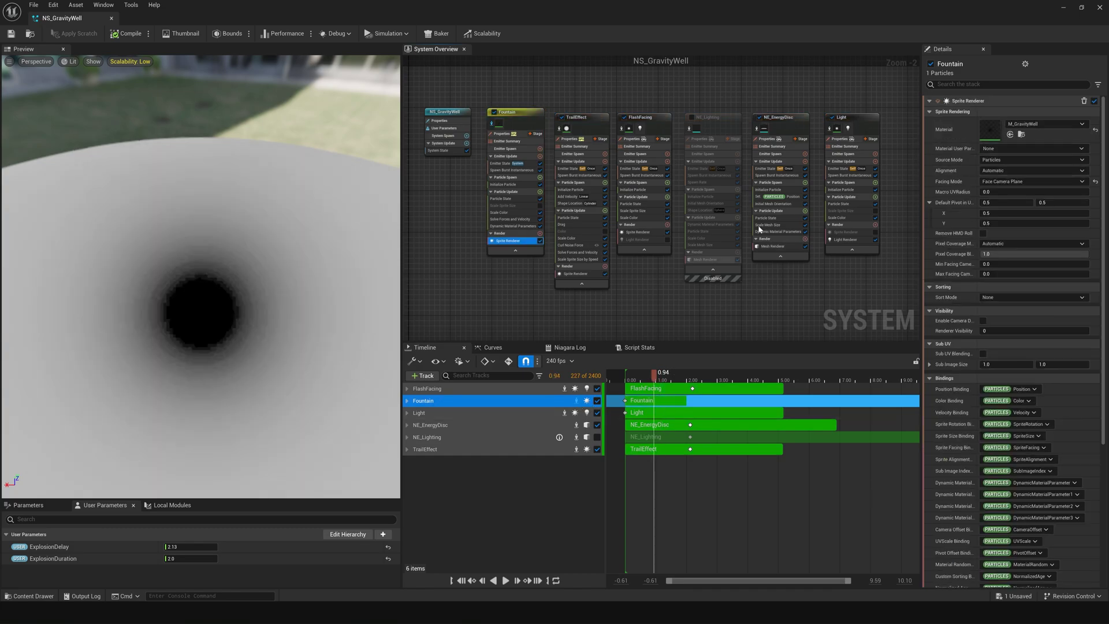
{"action": "left_click", "coordinate": [992, 131]}
{"action": "double_click", "coordinate": [991, 133]}
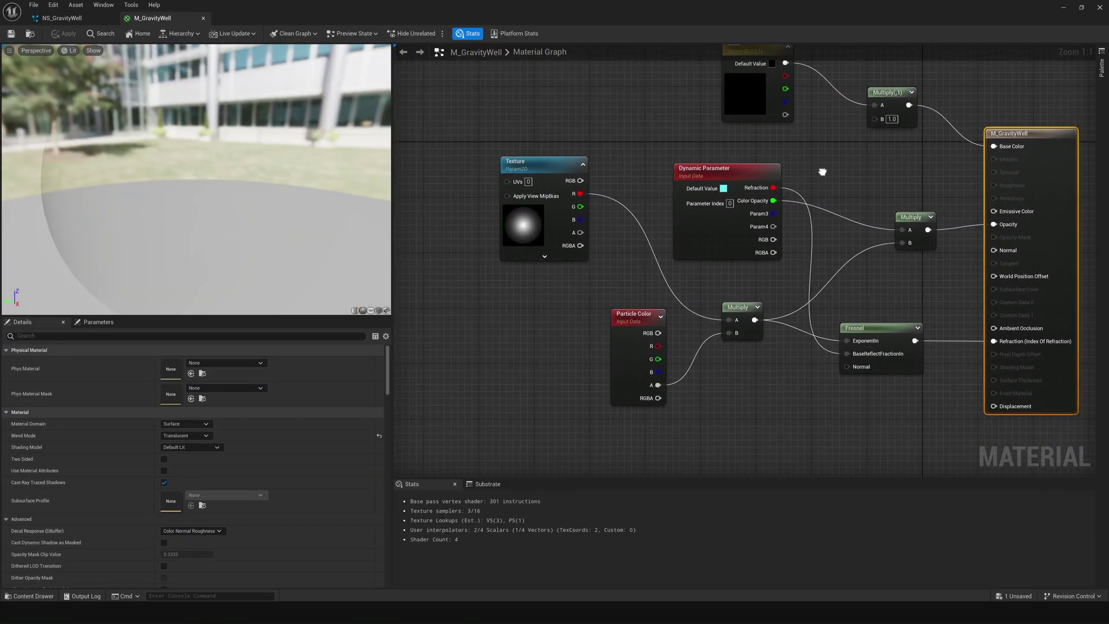
- Open the Texture parameter's Gravity_Well radial gradient, zoom it, then return to the M_GravityWell graph
{"action": "left_click", "coordinate": [514, 228]}
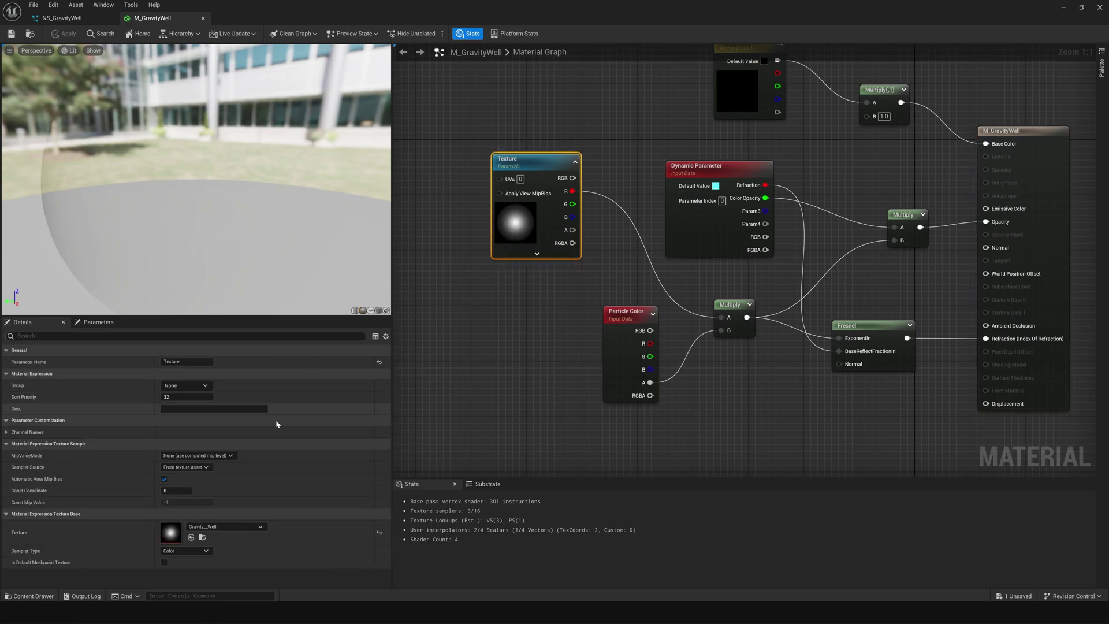
{"action": "double_click", "coordinate": [171, 532]}
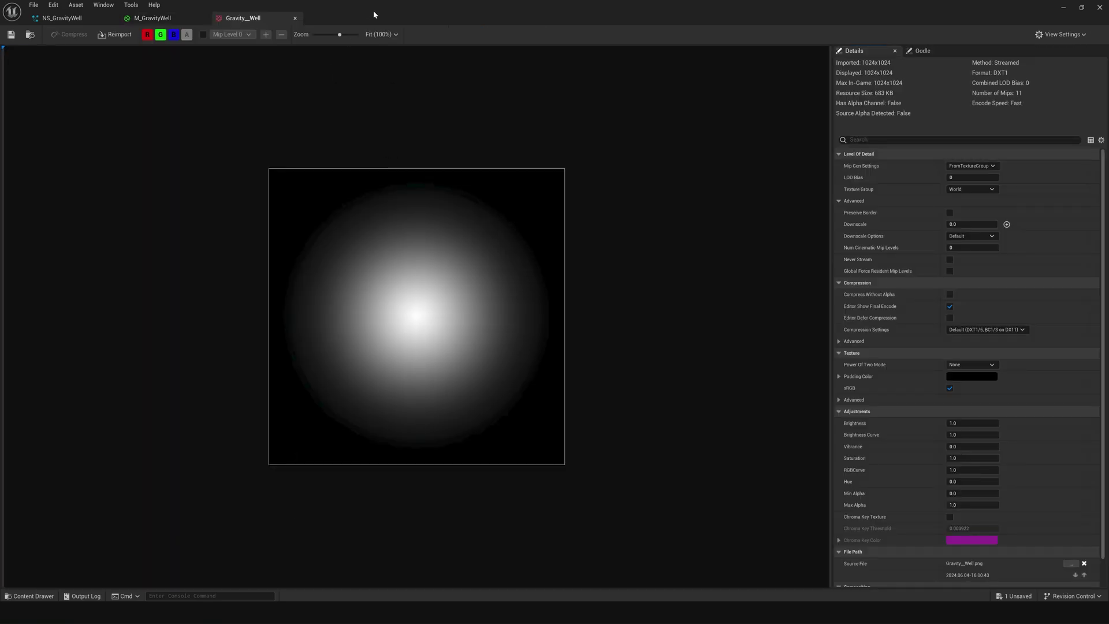
{"action": "scroll", "coordinate": [405, 349], "scroll_direction": "up", "scroll_amount": 5}
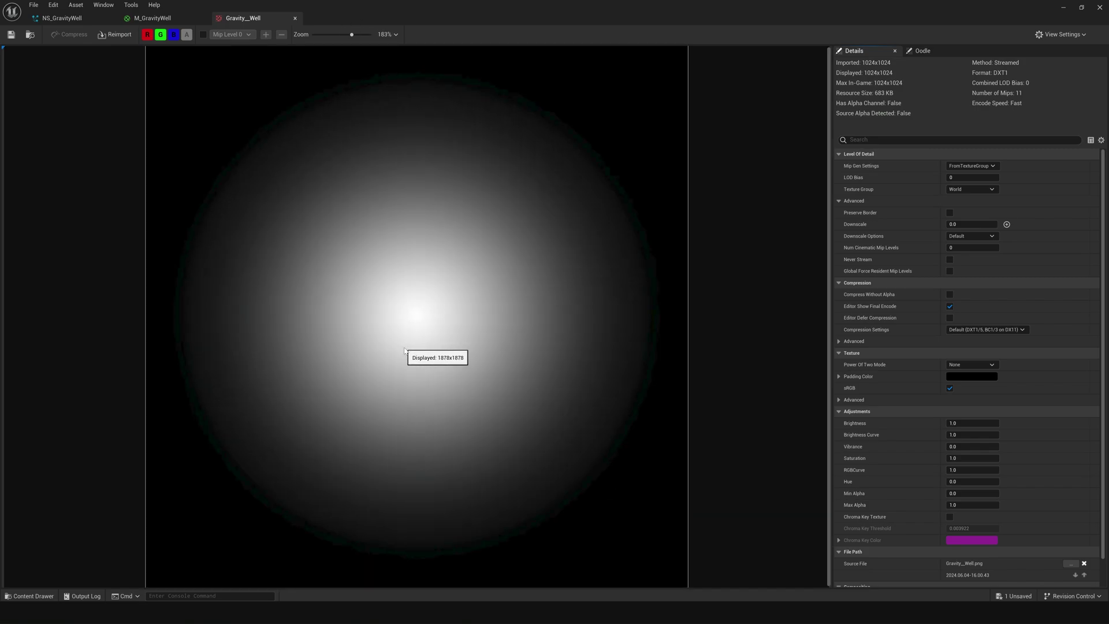
{"action": "scroll", "coordinate": [405, 349], "scroll_direction": "down", "scroll_amount": 5}
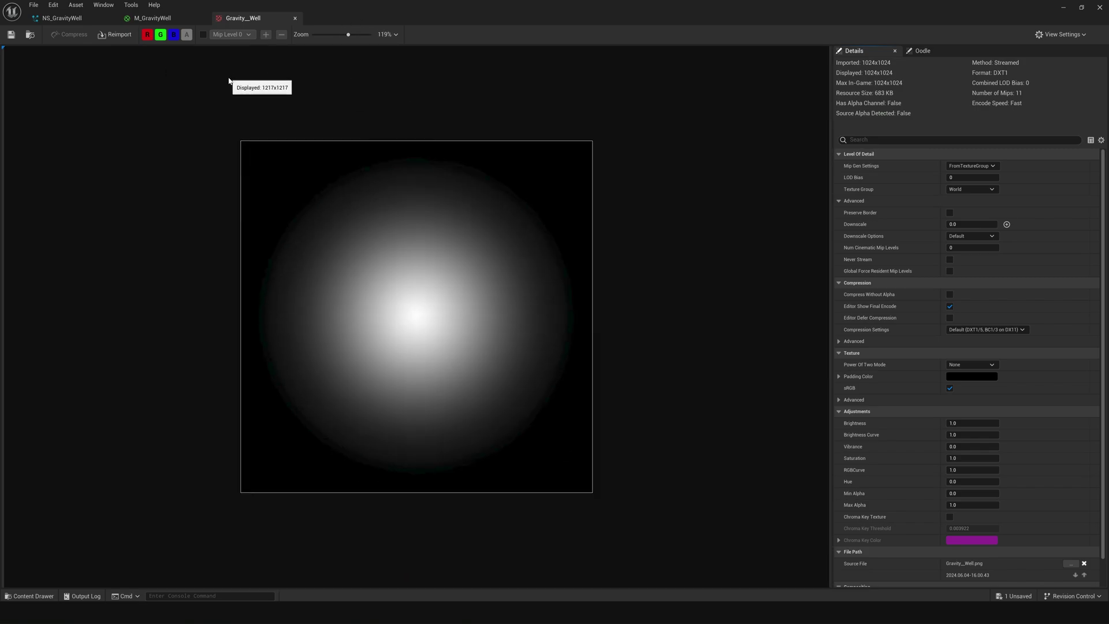
{"action": "left_click", "coordinate": [168, 22]}
{"action": "scroll", "coordinate": [587, 175], "scroll_direction": "down", "scroll_amount": 1}
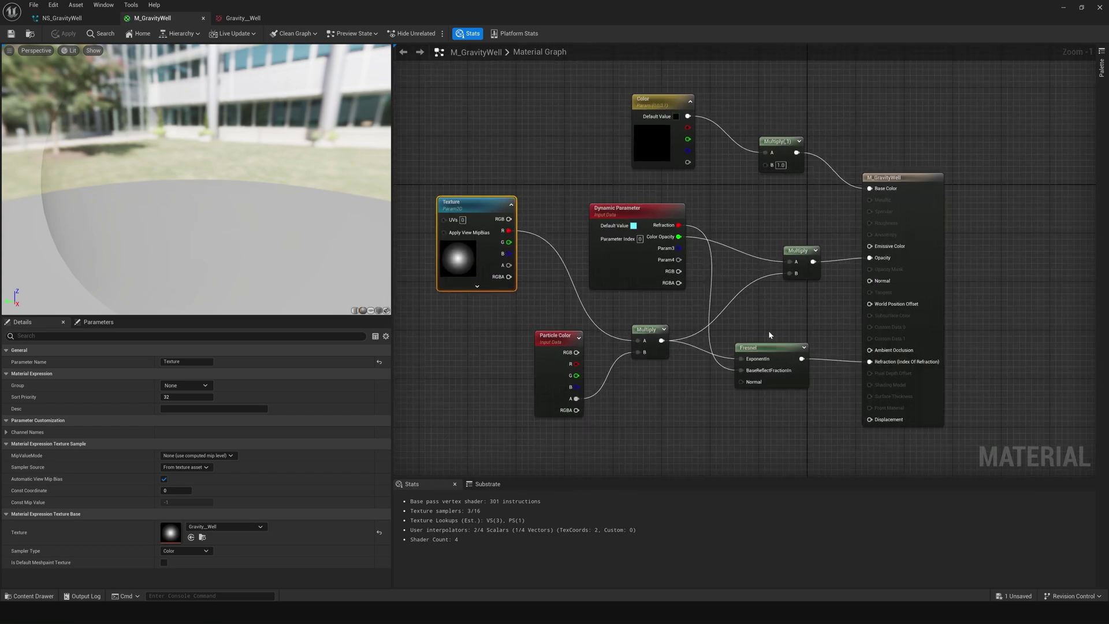
{"action": "scroll", "coordinate": [778, 358], "scroll_direction": "up", "scroll_amount": 1}
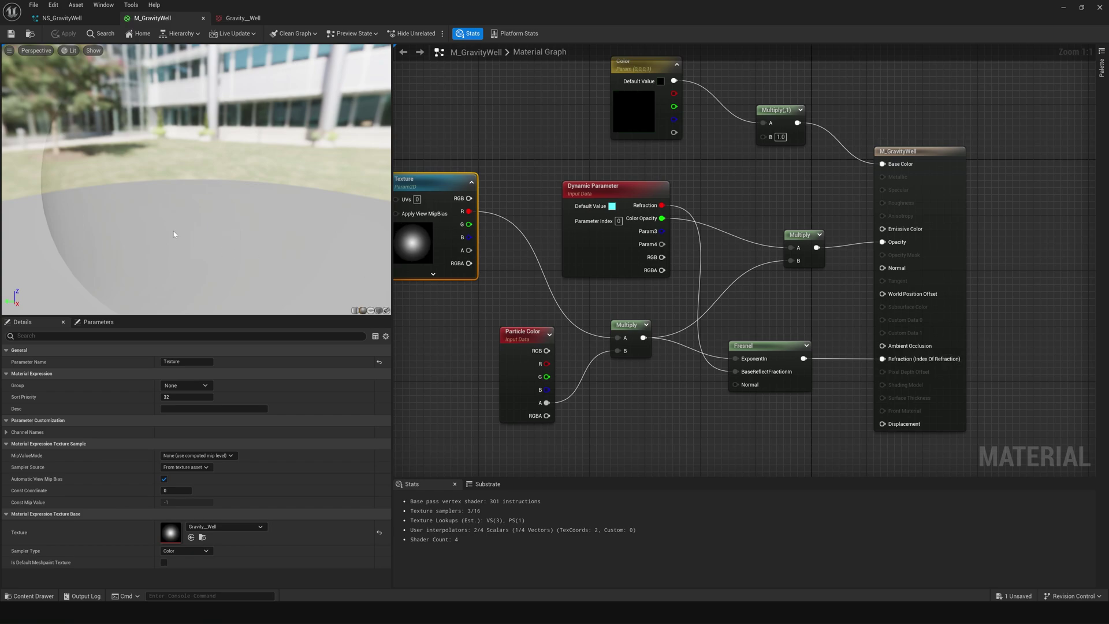
- Switch back to NS_GravityWell, tilt the preview camera up, and scrub to watch the black hole grow
{"action": "left_click", "coordinate": [241, 19]}
{"action": "left_click", "coordinate": [178, 22]}
{"action": "left_click", "coordinate": [77, 22]}
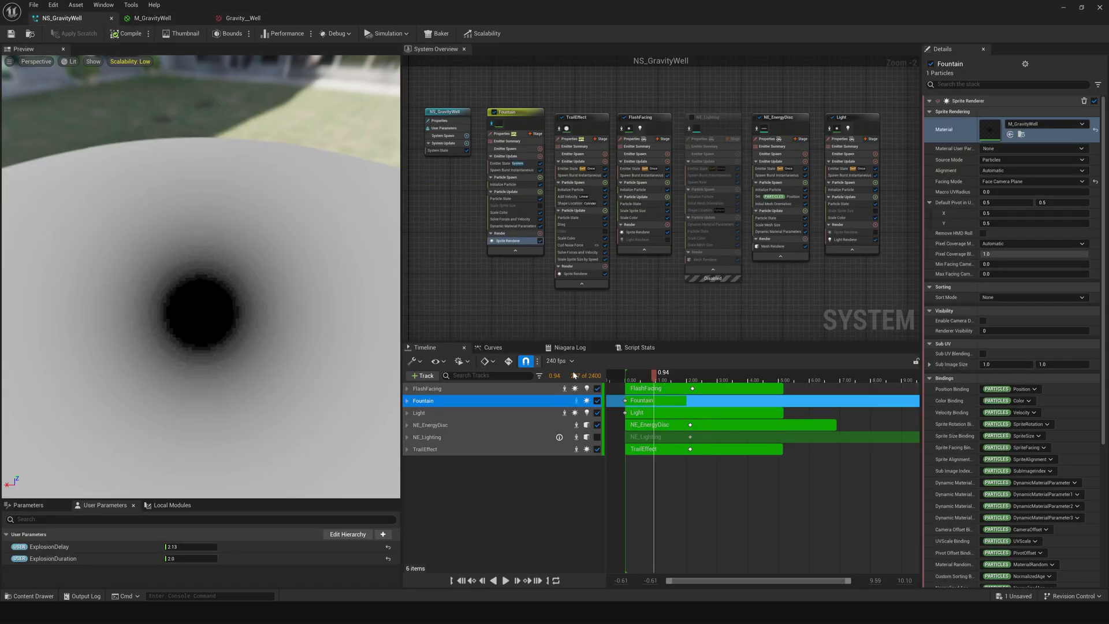
{"action": "left_click_drag", "start_coordinate": [202, 277], "coordinate": [225, 335]}
{"action": "mouse_move", "coordinate": [658, 377]}
{"action": "left_mouse_down"}
{"action": "mouse_move", "coordinate": [702, 379]}
{"action": "mouse_move", "coordinate": [627, 385]}
{"action": "mouse_move", "coordinate": [680, 388]}
{"action": "mouse_move", "coordinate": [647, 388]}
{"action": "mouse_move", "coordinate": [672, 390]}
{"action": "left_mouse_up"}
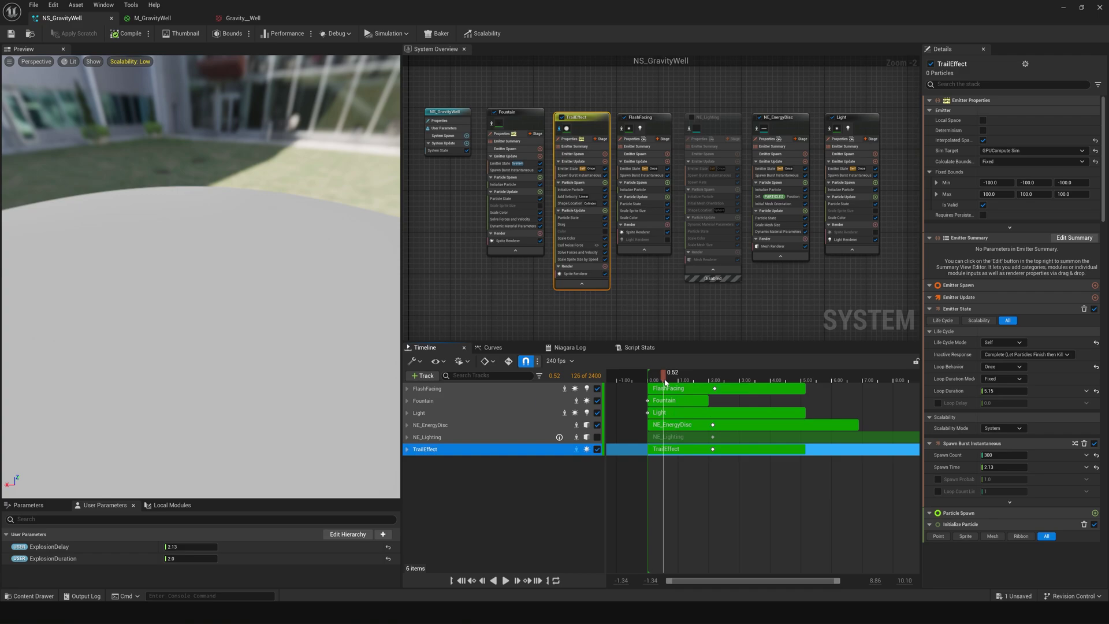
{"action": "left_click_drag", "start_coordinate": [665, 382], "coordinate": [704, 399]}
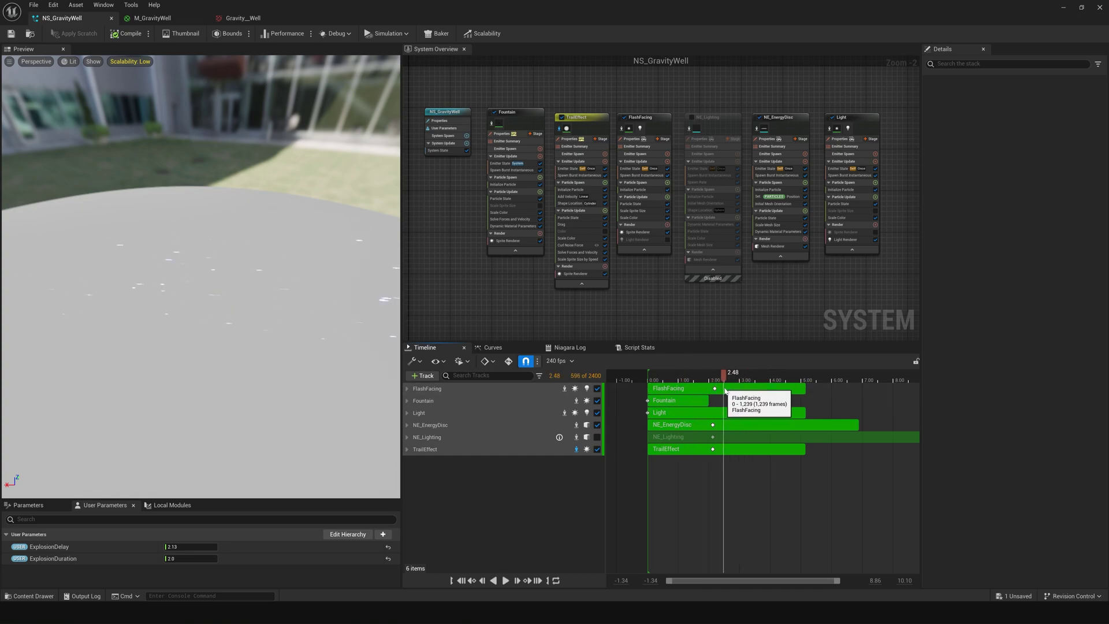
{"action": "mouse_move", "coordinate": [733, 393]}
{"action": "left_mouse_down"}
{"action": "mouse_move", "coordinate": [748, 395]}
{"action": "mouse_move", "coordinate": [735, 396]}
{"action": "left_mouse_up"}
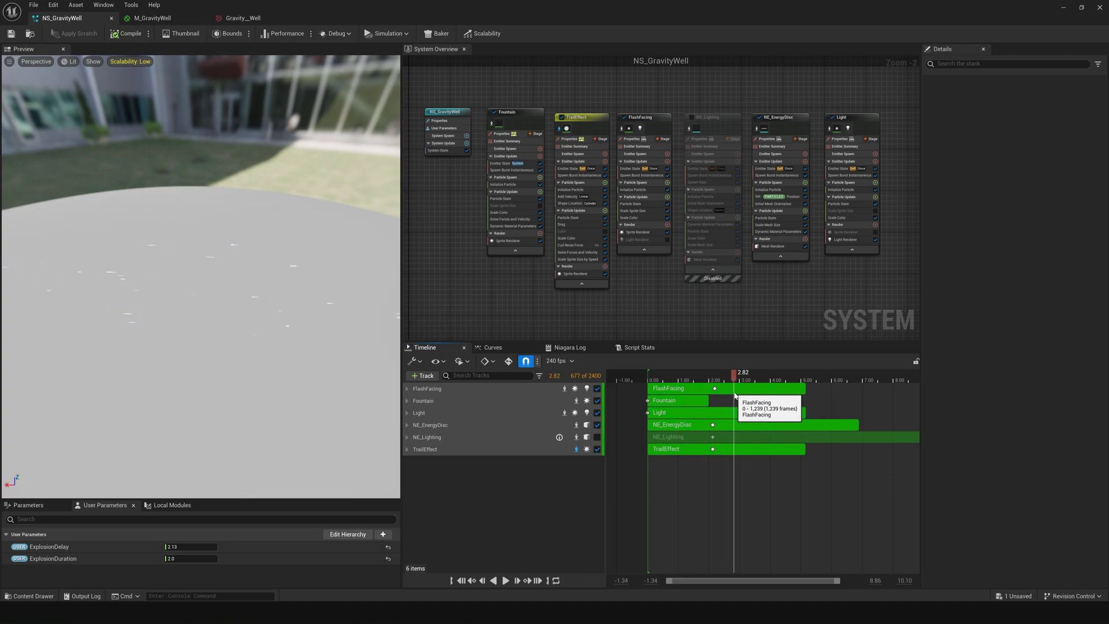
- Select the FlashFacing emitter and scrub the preview to watch its flash around 1.7–2 seconds
{"action": "left_click", "coordinate": [647, 120]}
{"action": "left_click", "coordinate": [700, 381]}
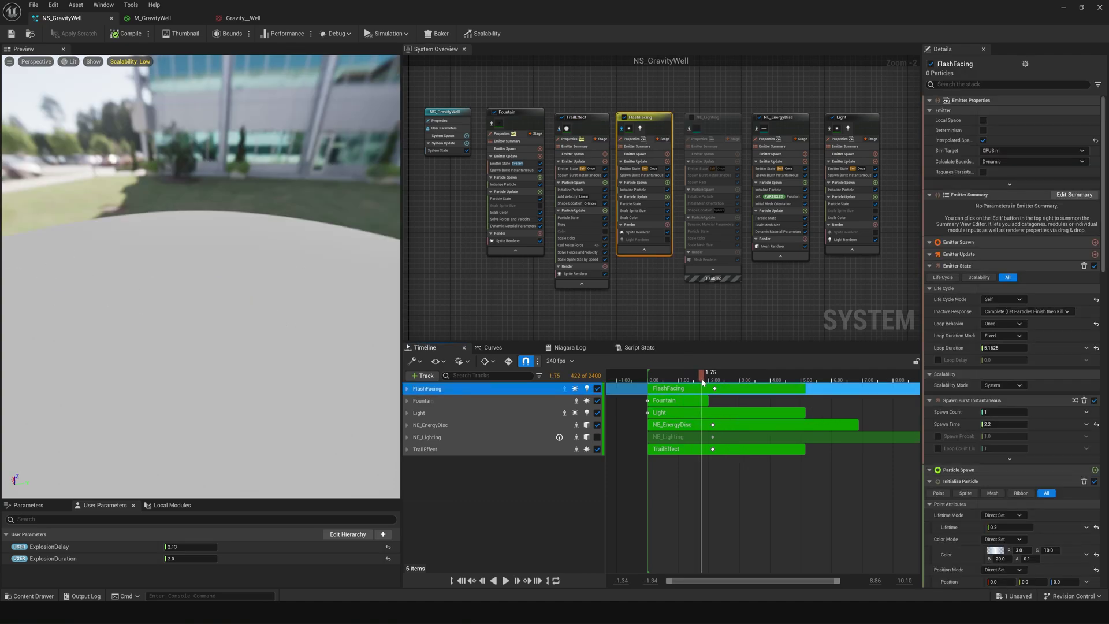
{"action": "left_click_drag", "start_coordinate": [707, 384], "coordinate": [722, 398]}
- Inspect NE_EnergyDisc, disable the NE_Lighting emitter, and rewind the effect near its start
{"action": "left_click", "coordinate": [592, 426]}
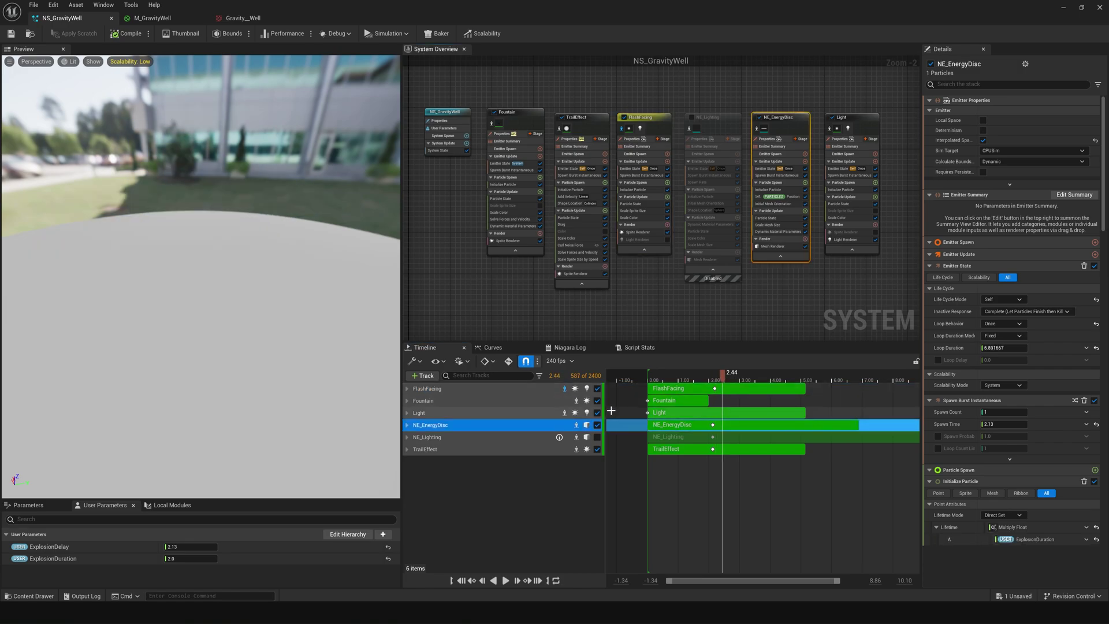
{"action": "left_click", "coordinate": [597, 436]}
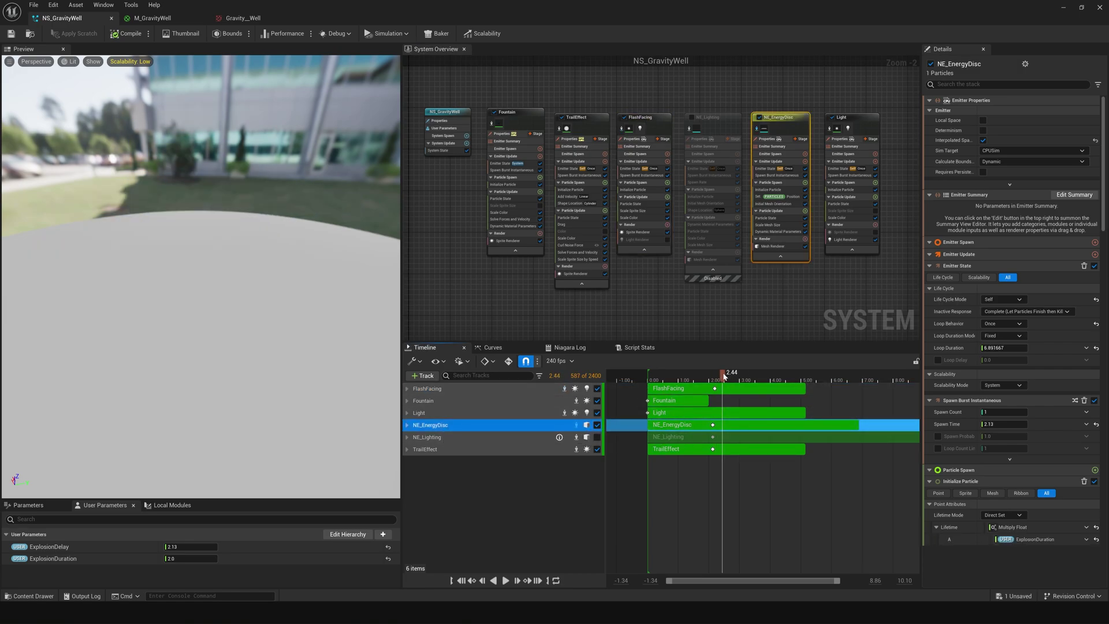
{"action": "left_click_drag", "start_coordinate": [722, 373], "coordinate": [720, 401]}
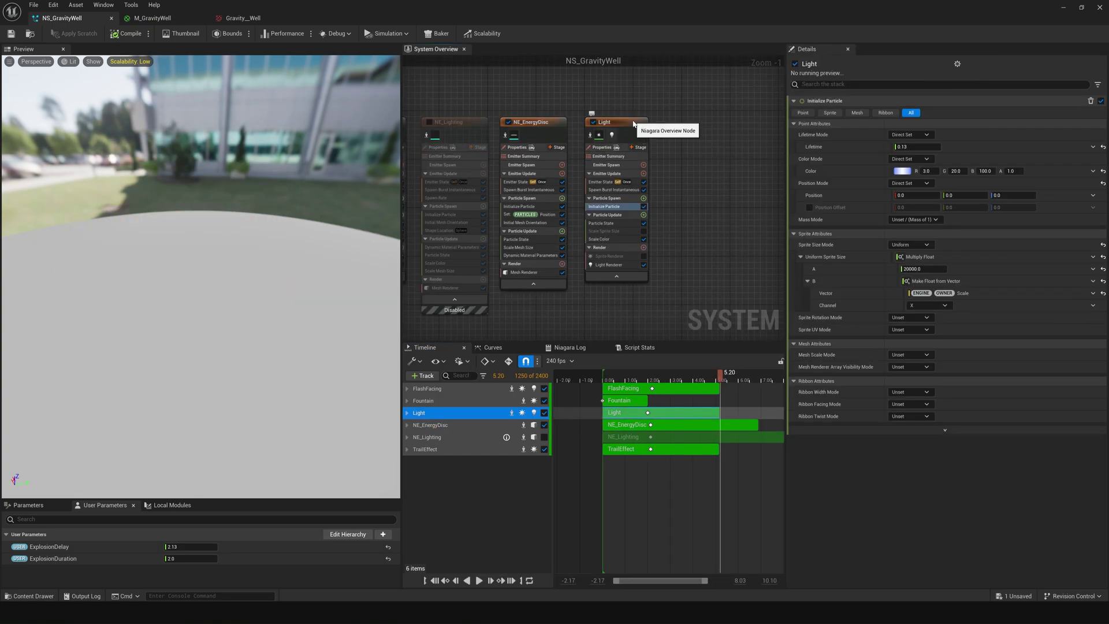
- Select the Light emitter and show only its Spawn Burst Instantaneous: one particle at 2.0 seconds
{"action": "left_click", "coordinate": [633, 123]}
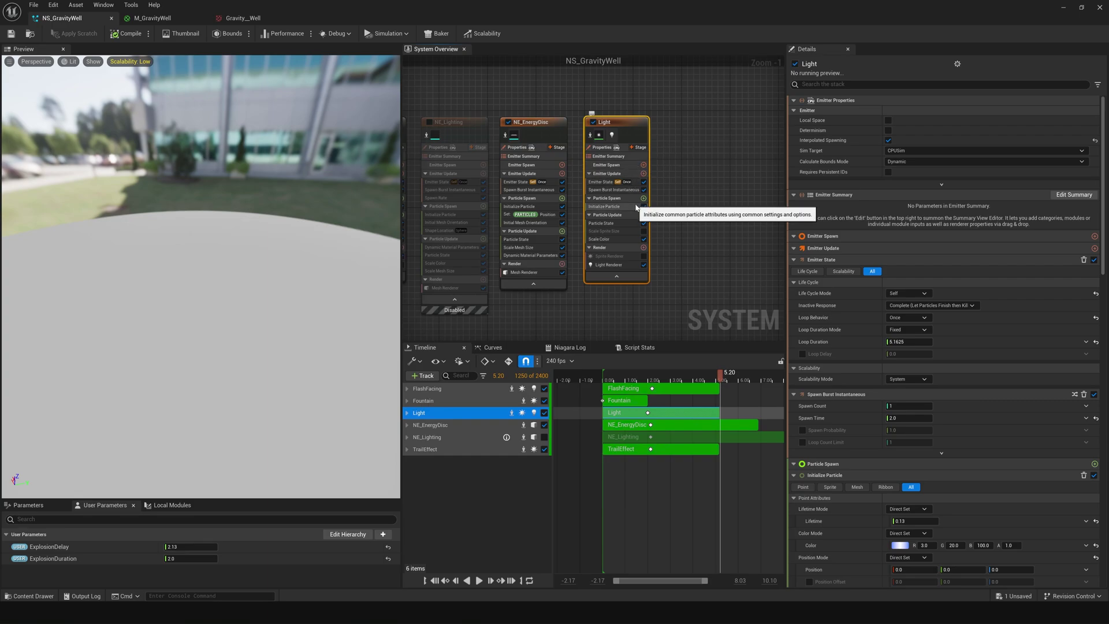
{"action": "scroll", "coordinate": [683, 201], "scroll_direction": "up", "scroll_amount": 1}
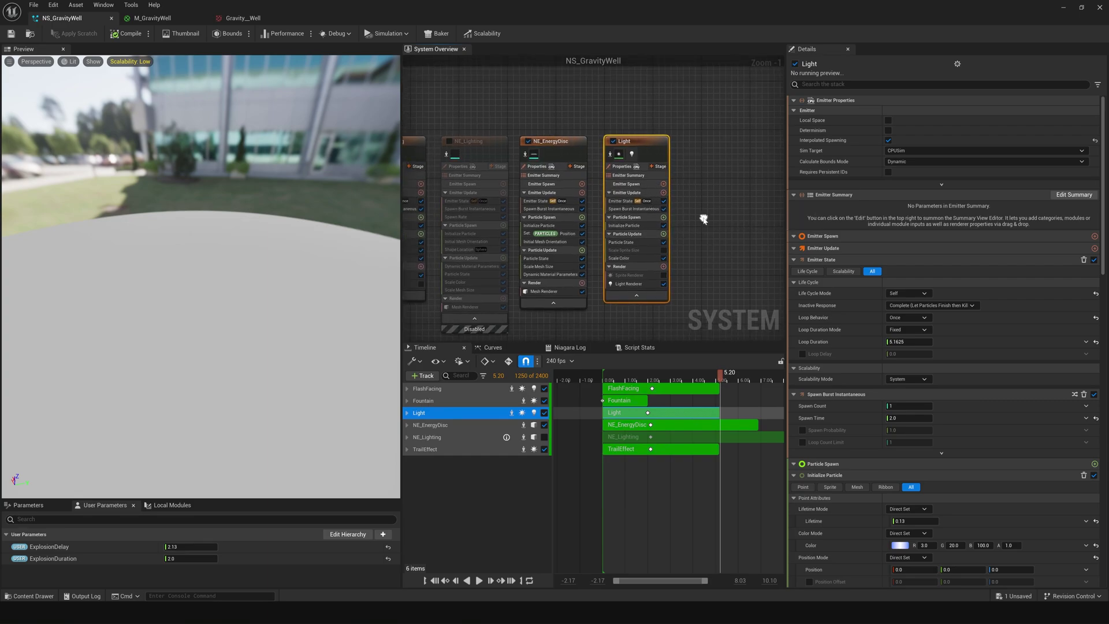
{"action": "left_click", "coordinate": [629, 209]}
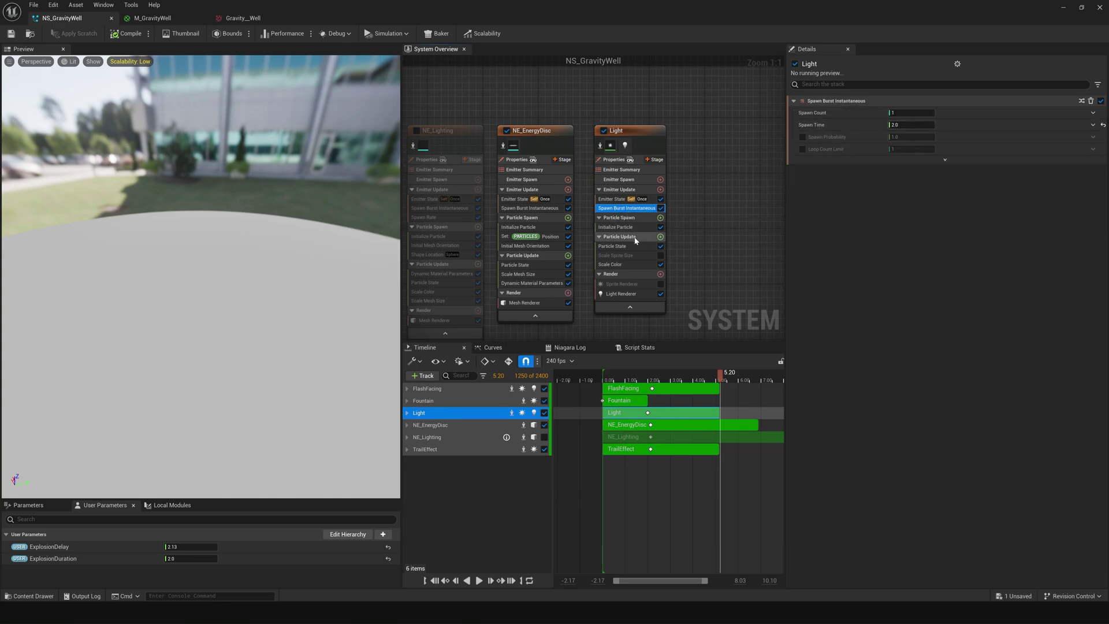
{"action": "right_click_drag", "start_coordinate": [724, 187], "coordinate": [680, 200]}
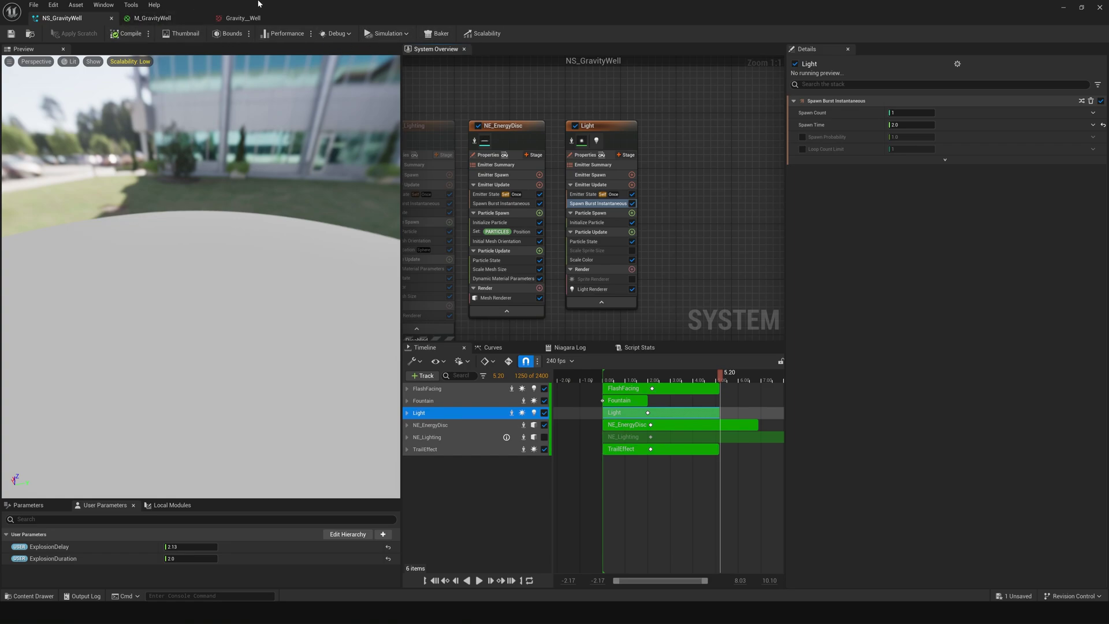
- Restore the maximised Niagara editor window to reveal the level editor
{"action": "double_click", "coordinate": [301, 13]}
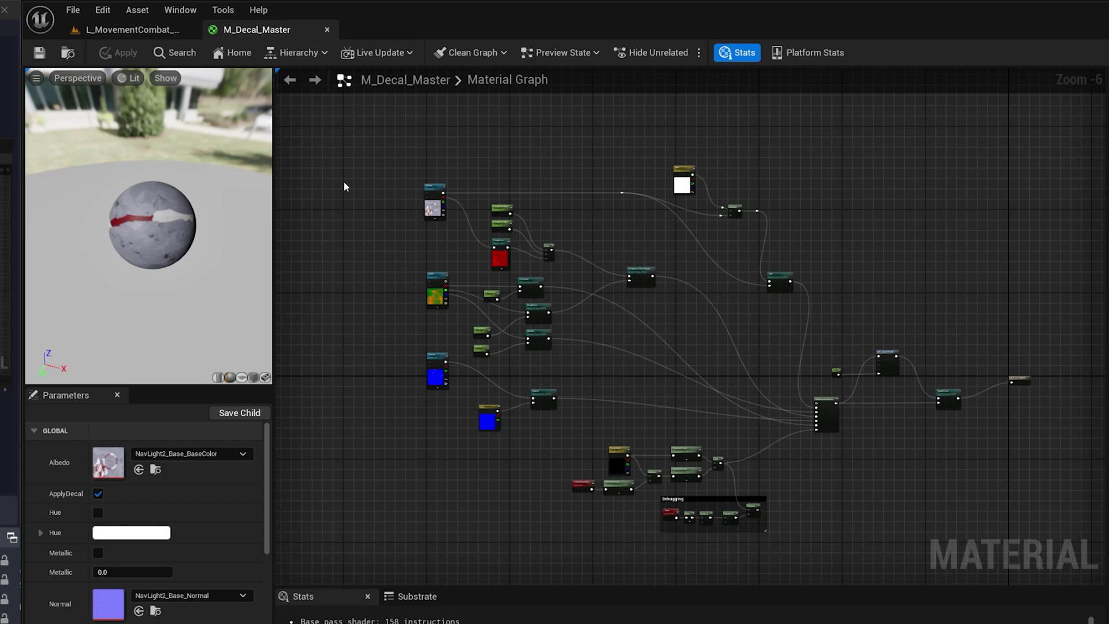
- Select the upper and lower material node groups, then zoom to the SetMaterialAttributes node
{"action": "left_click_drag", "start_coordinate": [379, 137], "coordinate": [806, 425]}
{"action": "left_click_drag", "start_coordinate": [555, 429], "coordinate": [744, 497]}
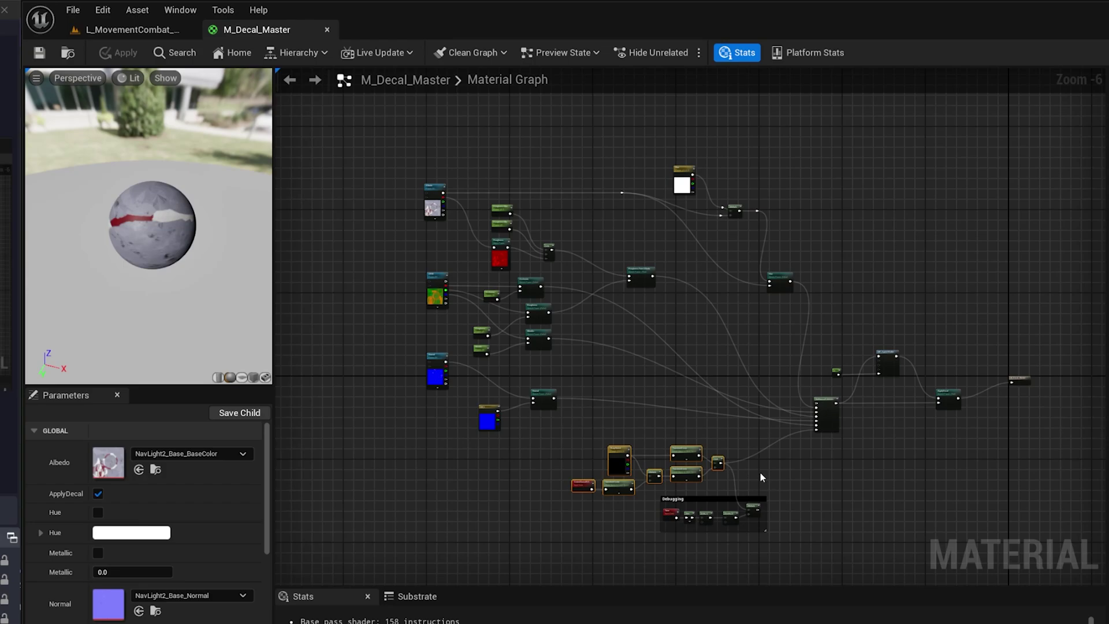
{"action": "scroll", "coordinate": [761, 471], "scroll_direction": "up", "scroll_amount": 6}
{"action": "right_click_drag", "start_coordinate": [800, 474], "coordinate": [732, 404]}
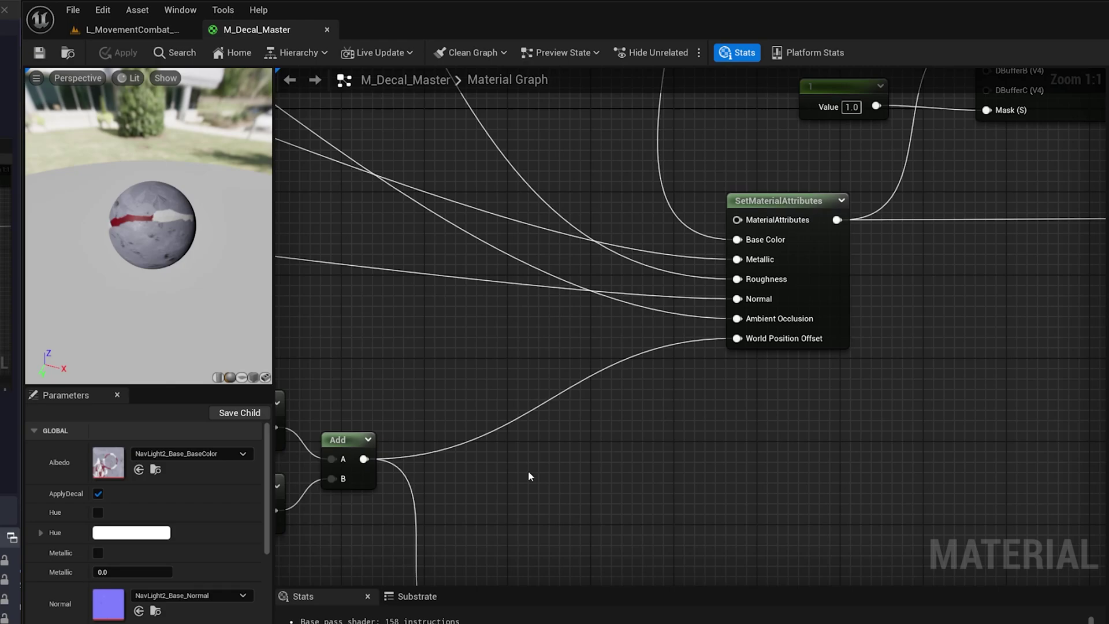
- Set WarpStretch's default colour red value to 1000 and orbit the preview to see the stretch
{"action": "right_click_drag", "start_coordinate": [525, 478], "coordinate": [1018, 281]}
{"action": "left_click", "coordinate": [463, 206]}
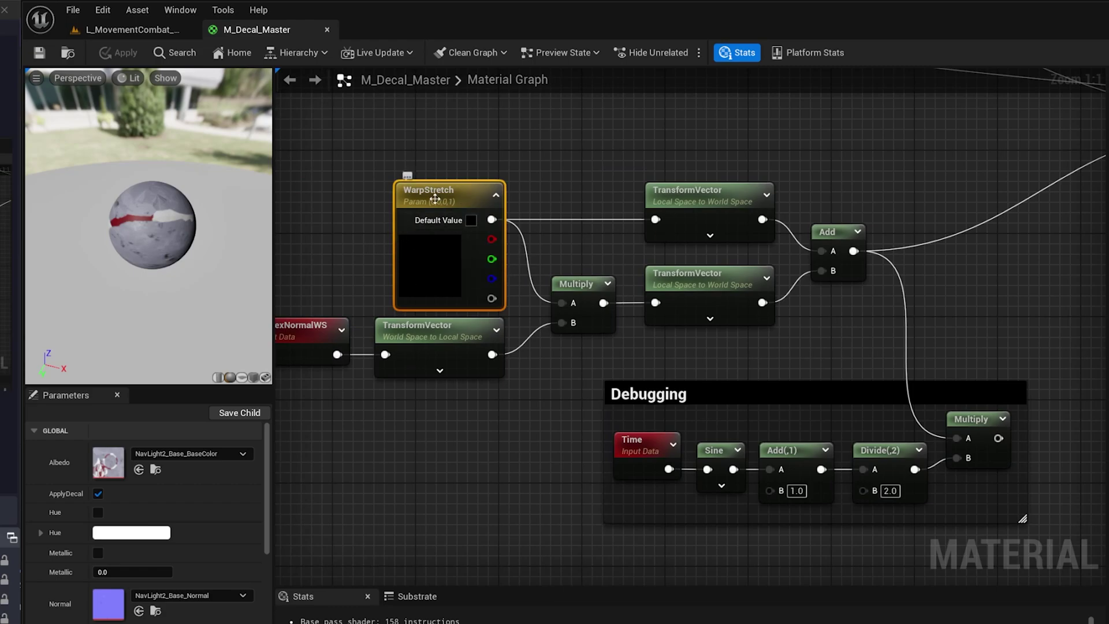
{"action": "left_click", "coordinate": [471, 221]}
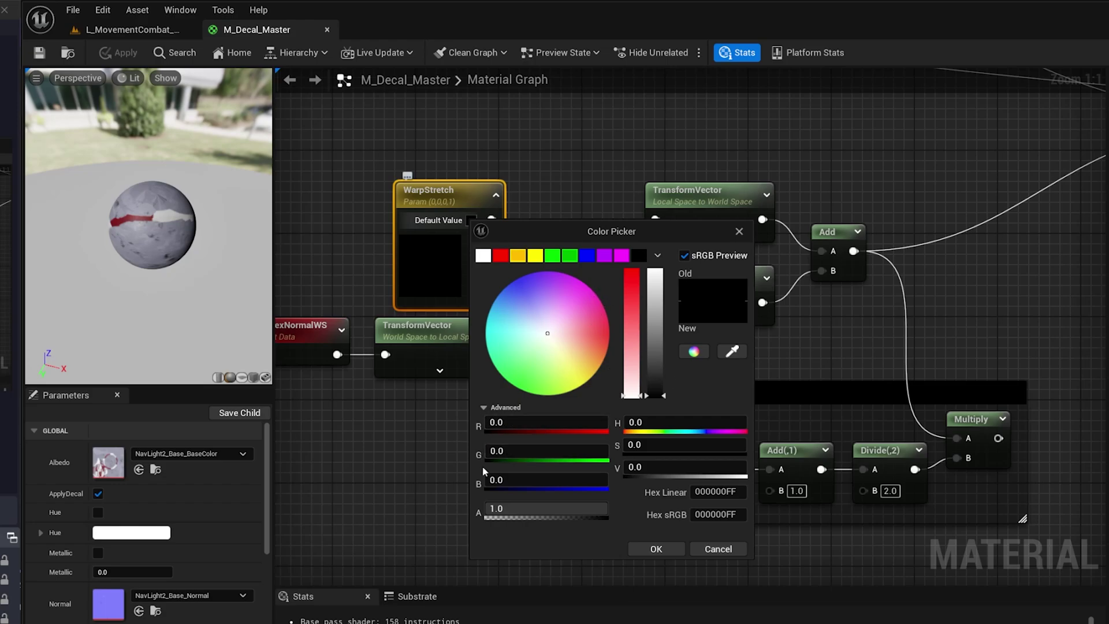
{"action": "key", "text": "Tab"}
{"action": "type", "text": "1000"}
{"action": "key", "text": "Return"}
{"action": "left_click", "coordinate": [657, 549]}
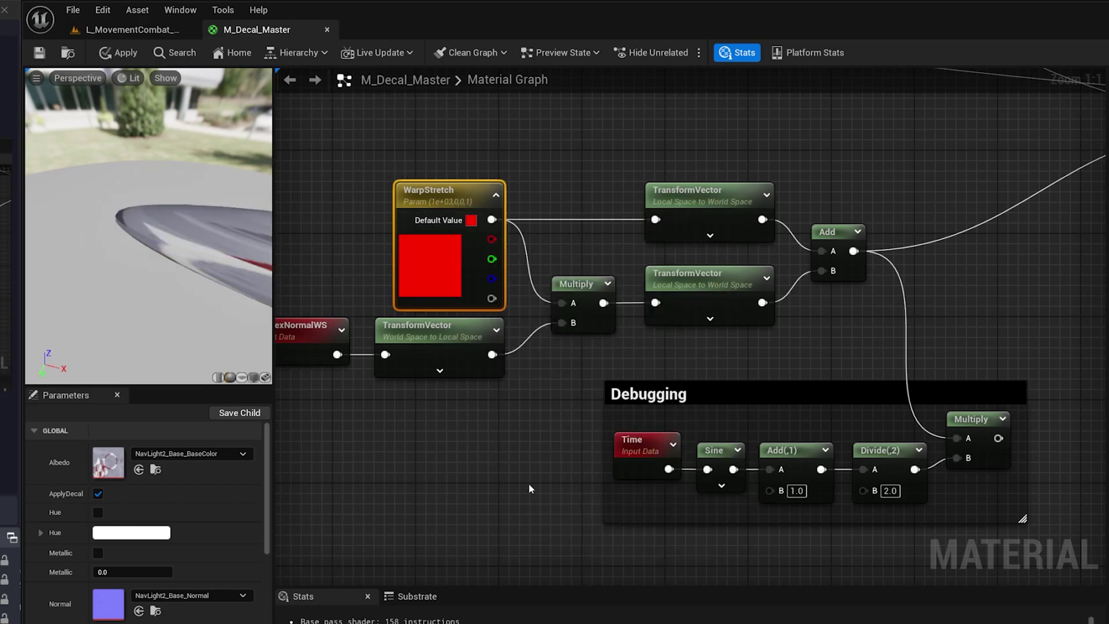
{"action": "left_click_drag", "start_coordinate": [253, 324], "coordinate": [94, 264]}
{"action": "scroll", "coordinate": [173, 300], "scroll_direction": "down", "scroll_amount": 3}
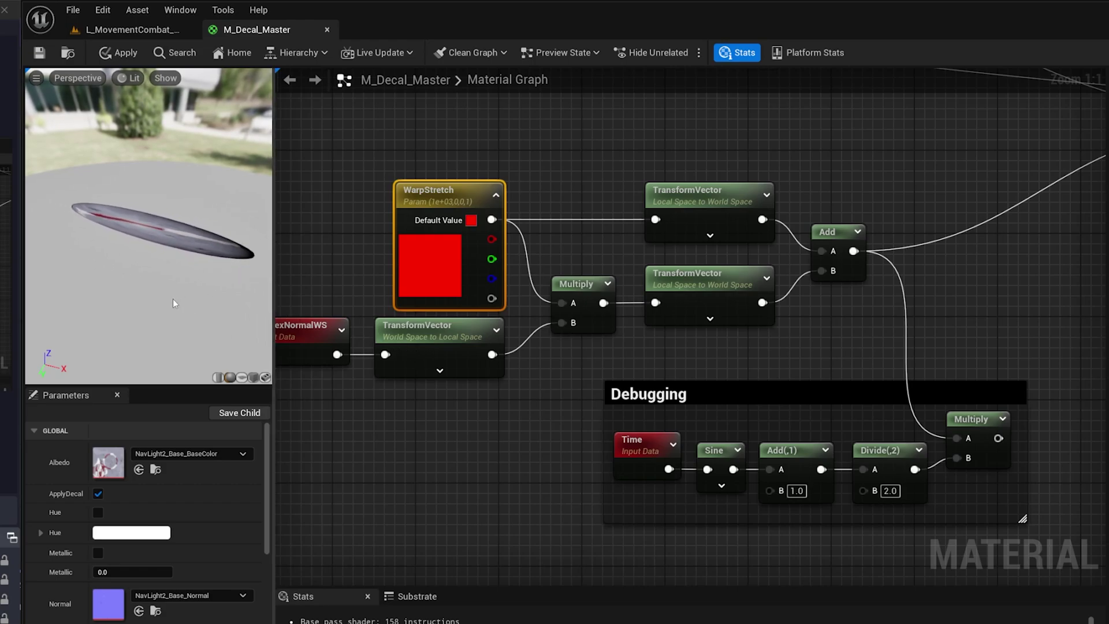
- Raise WarpStretch's red value to 50000 and apply the material
{"action": "left_click", "coordinate": [471, 220]}
{"action": "left_click", "coordinate": [547, 424]}
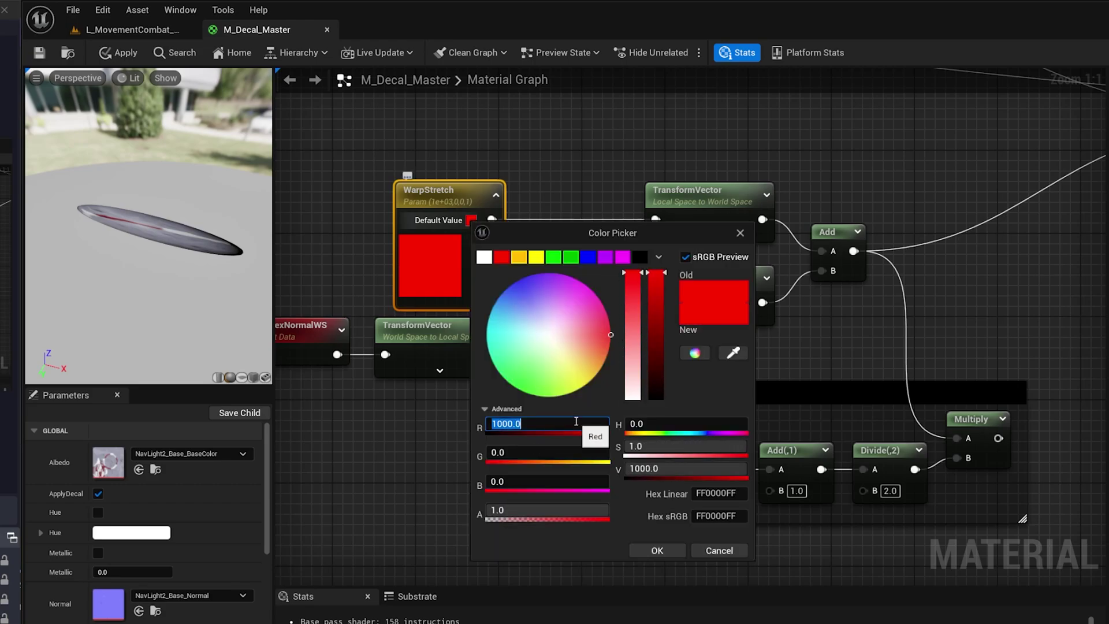
{"action": "key", "text": "Home"}
{"action": "key", "text": "Delete"}
{"action": "type", "text": "50"}
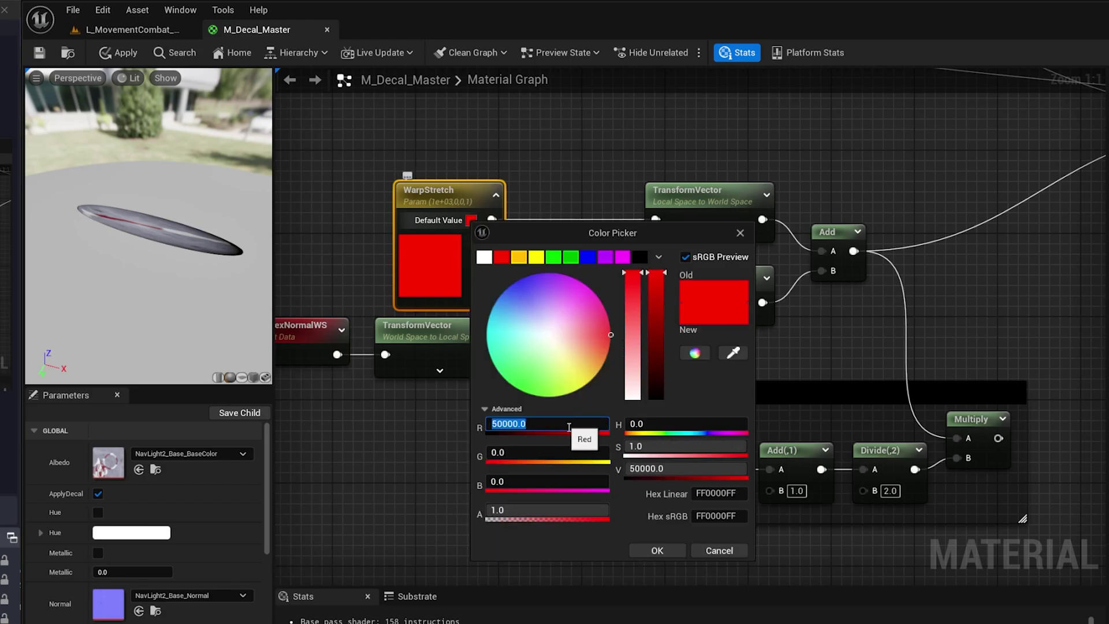
{"action": "left_click", "coordinate": [657, 550]}
{"action": "left_click", "coordinate": [120, 52]}
{"action": "left_click", "coordinate": [135, 32]}
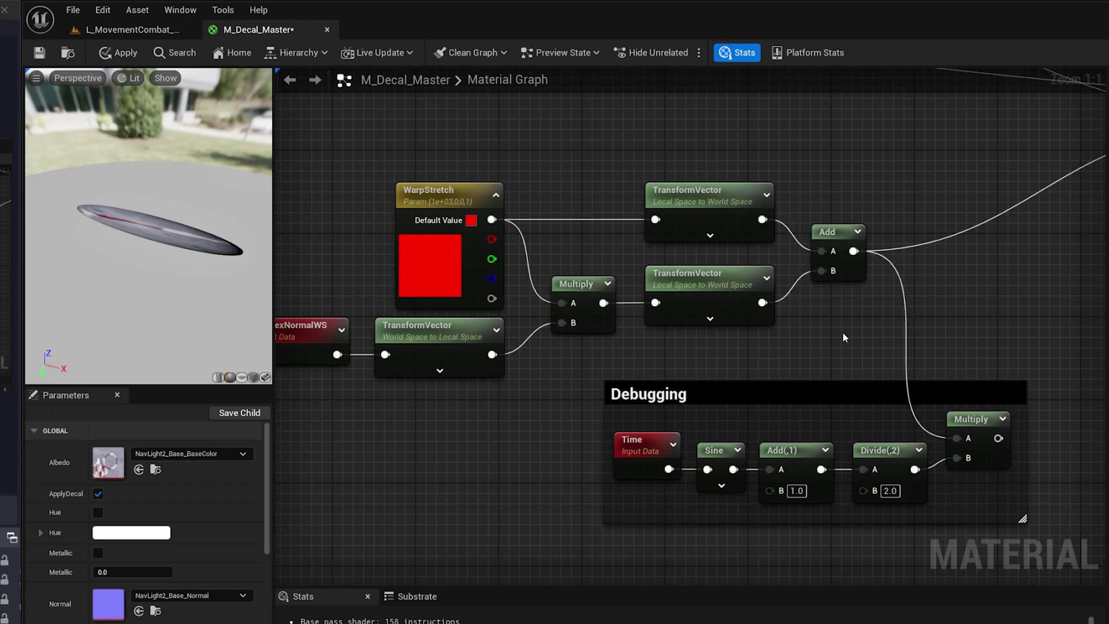
- Wire the Debugging sine Multiply into SetMaterialAttributes' World Position Offset input
{"action": "right_click_drag", "start_coordinate": [839, 339], "coordinate": [780, 346]}
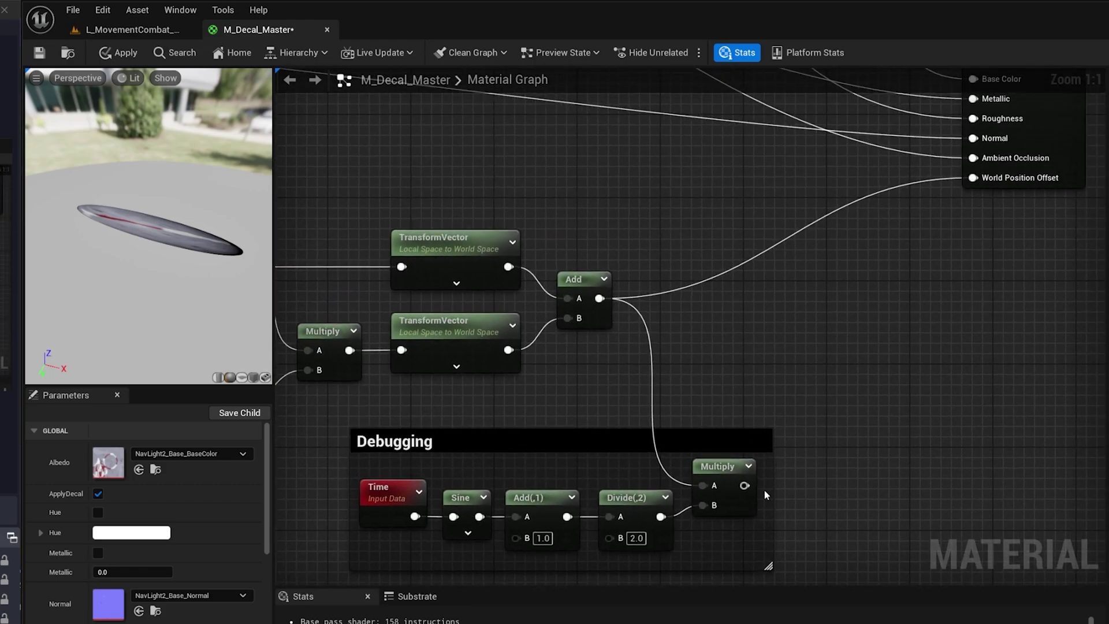
{"action": "left_click_drag", "start_coordinate": [744, 486], "coordinate": [973, 178]}
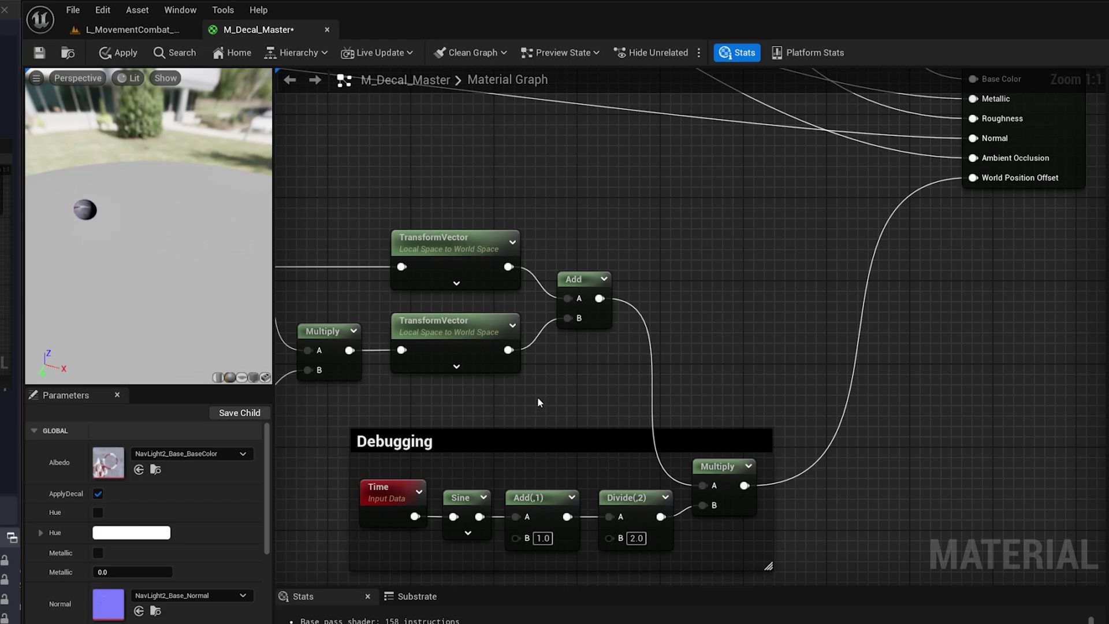
{"action": "right_click_drag", "start_coordinate": [599, 393], "coordinate": [786, 344]}
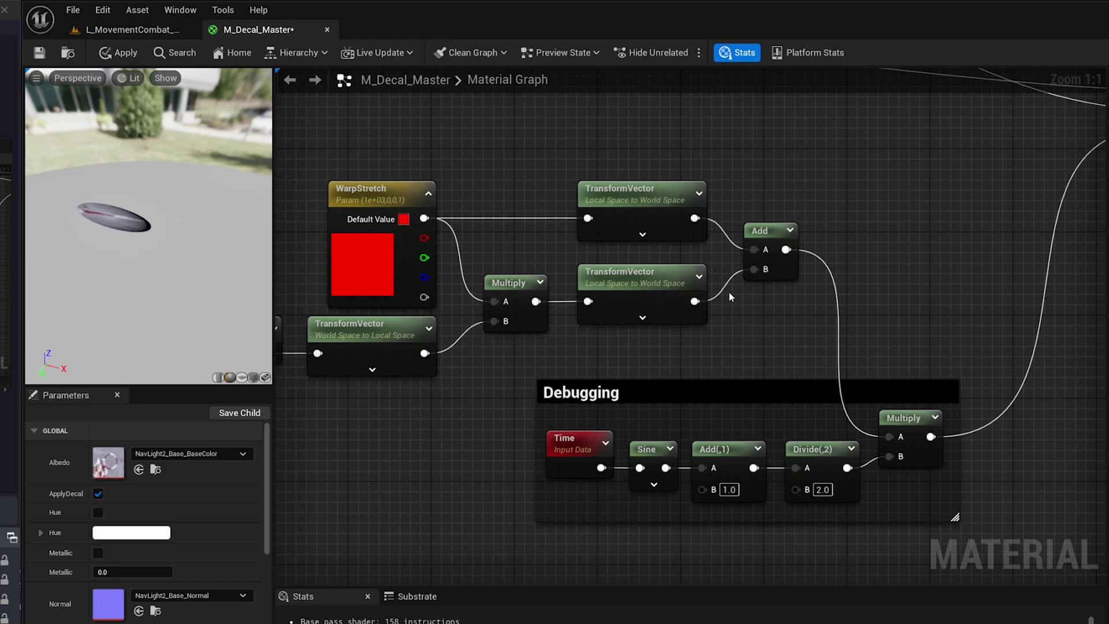
- Reconnect the lower and upper TransformVectors to Add's B and A, apply, and return to the level
{"action": "left_click", "coordinate": [695, 301], "text": "alt"}
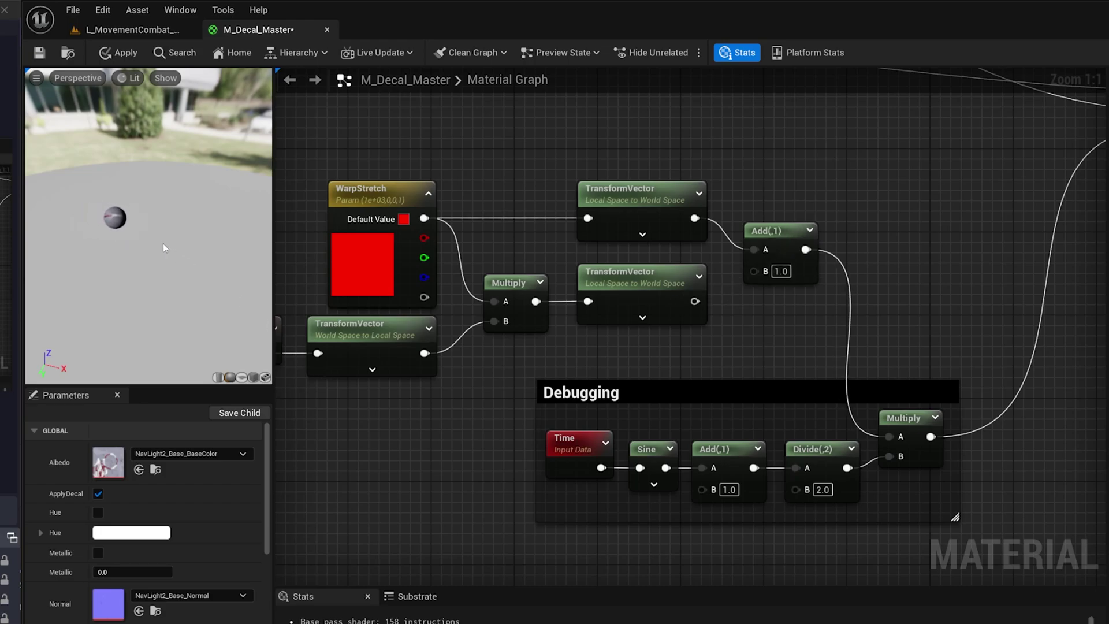
{"action": "left_click", "coordinate": [695, 218], "text": "alt"}
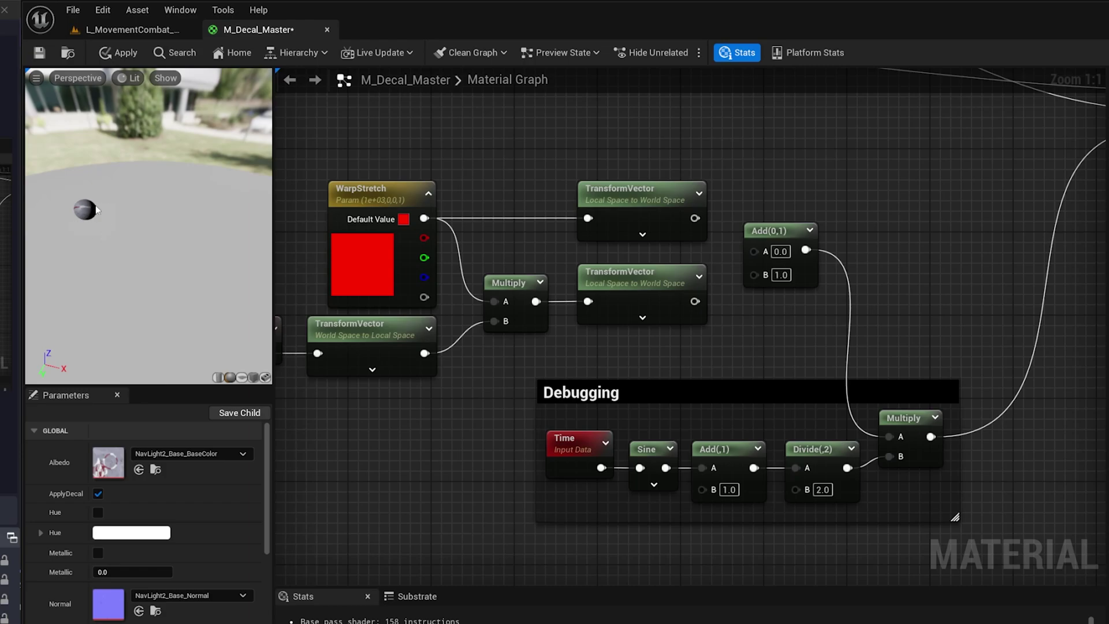
{"action": "left_click_drag", "start_coordinate": [695, 301], "coordinate": [753, 274]}
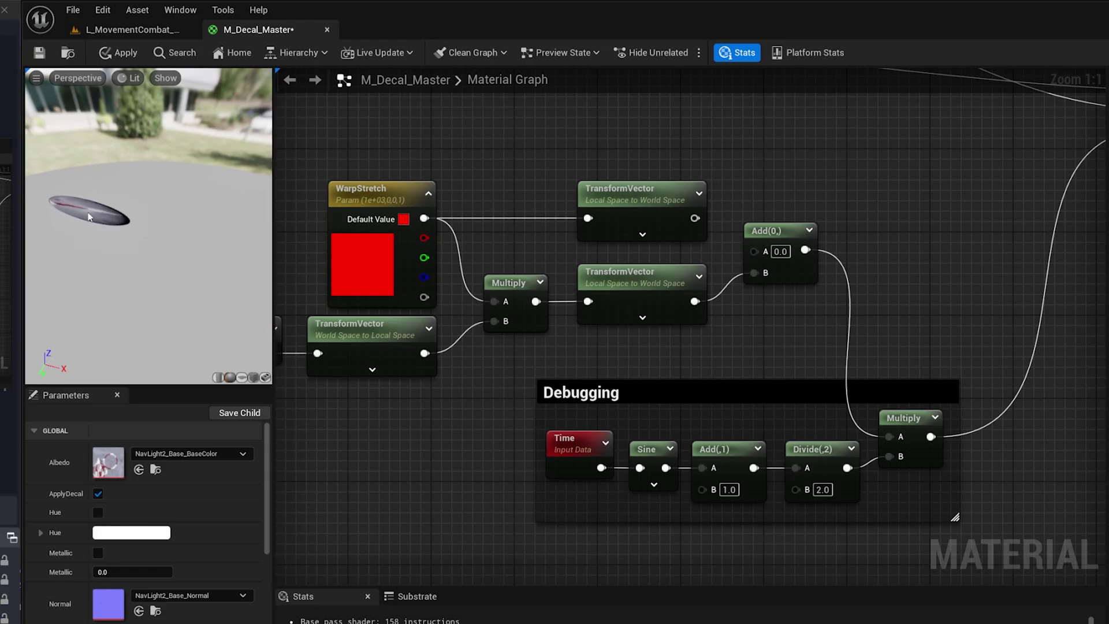
{"action": "left_click_drag", "start_coordinate": [695, 218], "coordinate": [754, 250]}
{"action": "left_click", "coordinate": [119, 53]}
{"action": "left_click", "coordinate": [120, 34]}
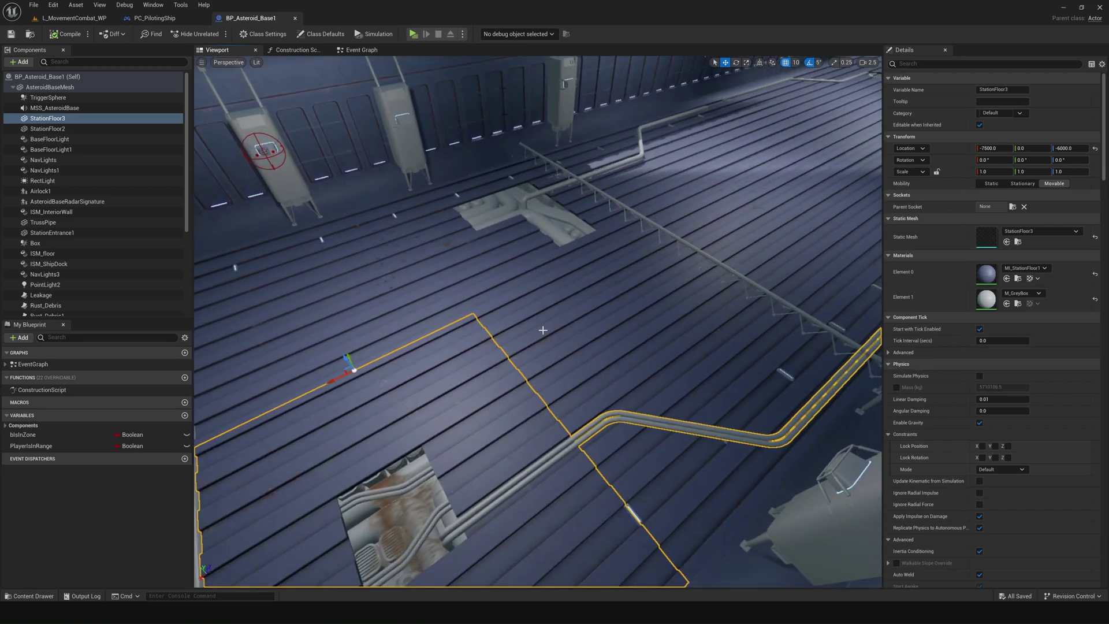
- Review the ISM_floor component and the StationFloor3 and StationFloor4 floor pieces up close
{"action": "left_click", "coordinate": [523, 324]}
{"action": "left_click", "coordinate": [477, 263]}
{"action": "right_click_drag", "start_coordinate": [476, 263], "coordinate": [476, 263]}
{"action": "left_click", "coordinate": [549, 350]}
{"action": "left_click", "coordinate": [584, 293]}
{"action": "left_click", "coordinate": [569, 275]}
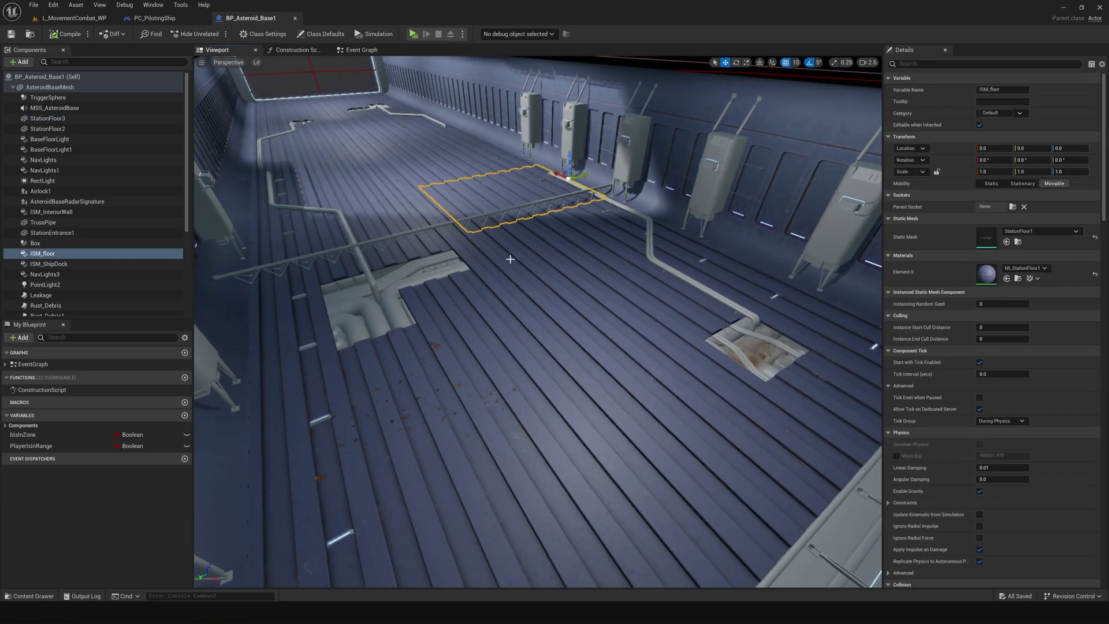
{"action": "left_click", "coordinate": [507, 267]}
{"action": "right_click_drag", "start_coordinate": [507, 268], "coordinate": [507, 268]}
{"action": "scroll", "coordinate": [68, 247], "scroll_direction": "down", "scroll_amount": 4}
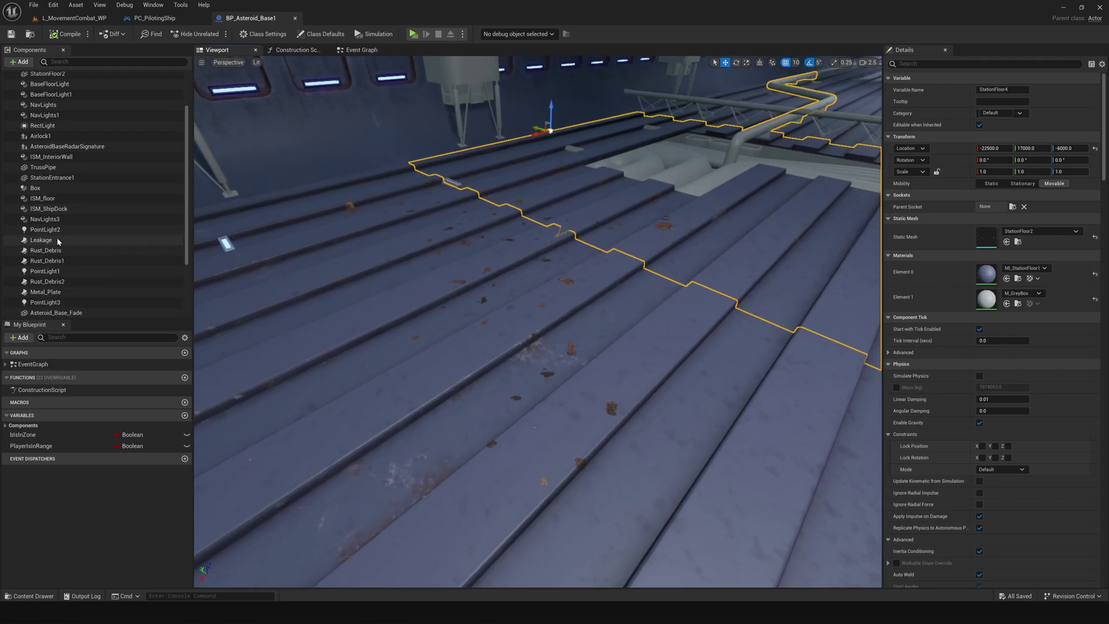
{"action": "scroll", "coordinate": [82, 301], "scroll_direction": "up", "scroll_amount": 2}
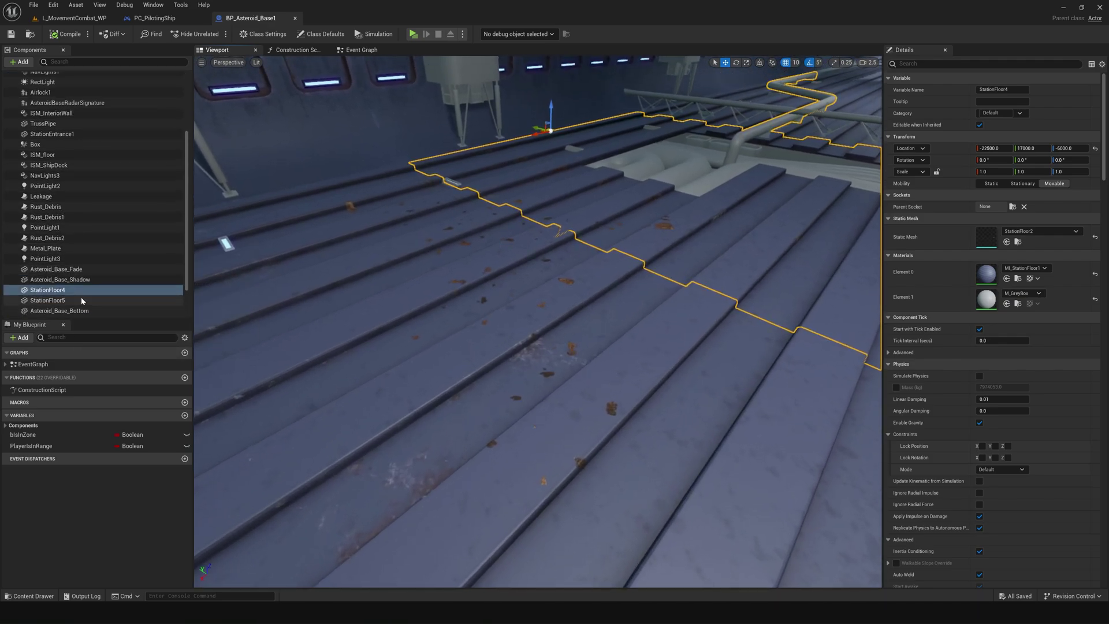
- Inspect the Rust_Debris2, Metal_Plate and Leakage decals, then frame Rust_Debris and undo its accidental move
{"action": "left_click", "coordinate": [58, 238]}
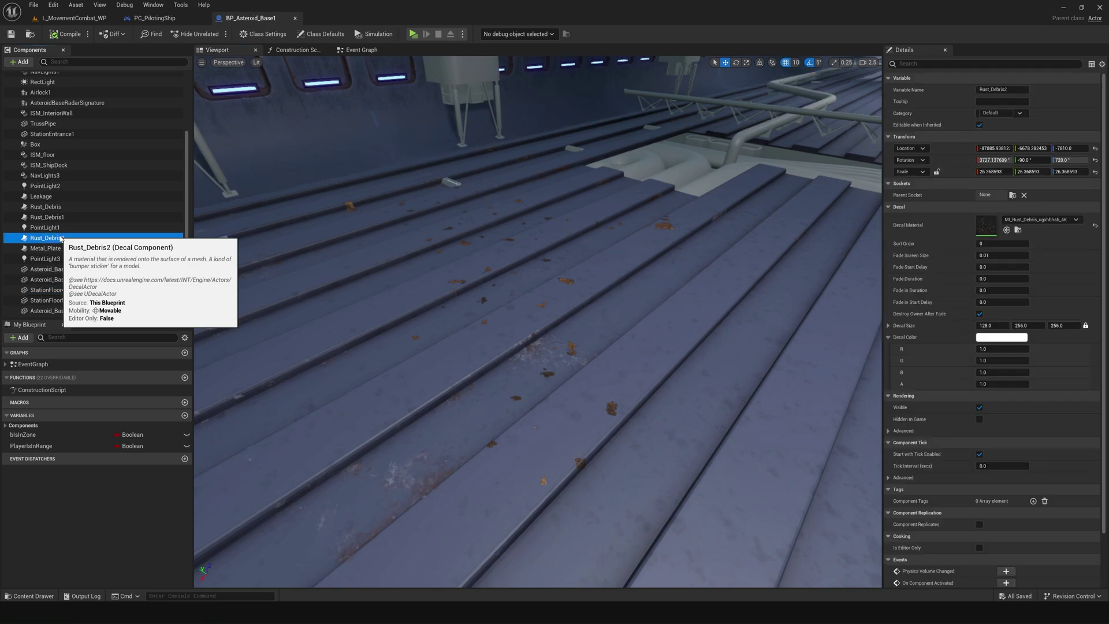
{"action": "left_click", "coordinate": [58, 249]}
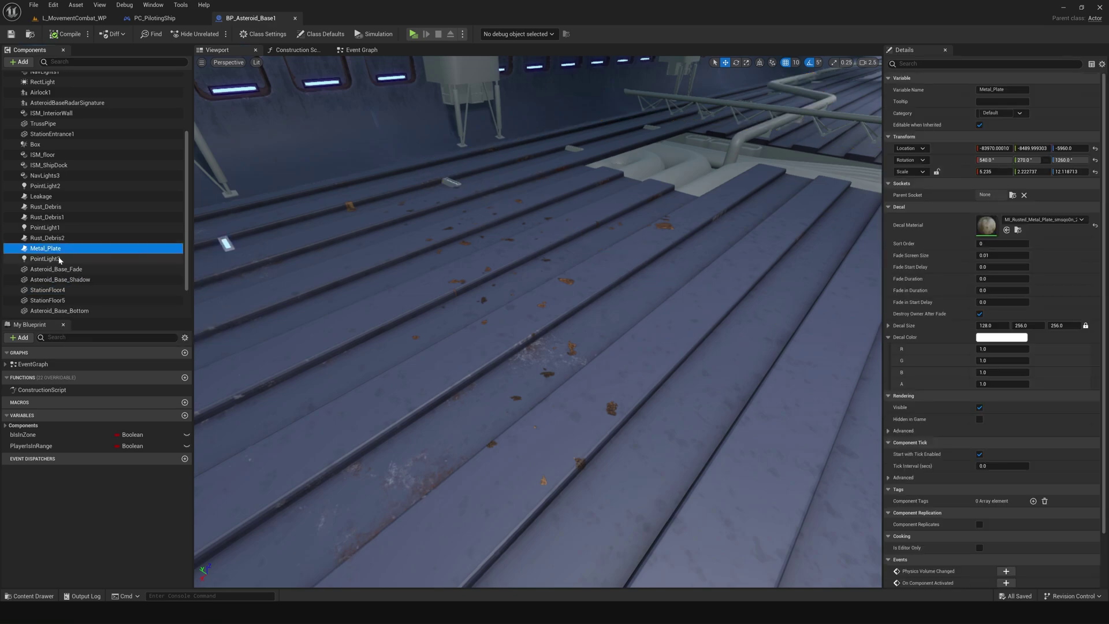
{"action": "left_click", "coordinate": [50, 197]}
{"action": "double_click", "coordinate": [46, 206]}
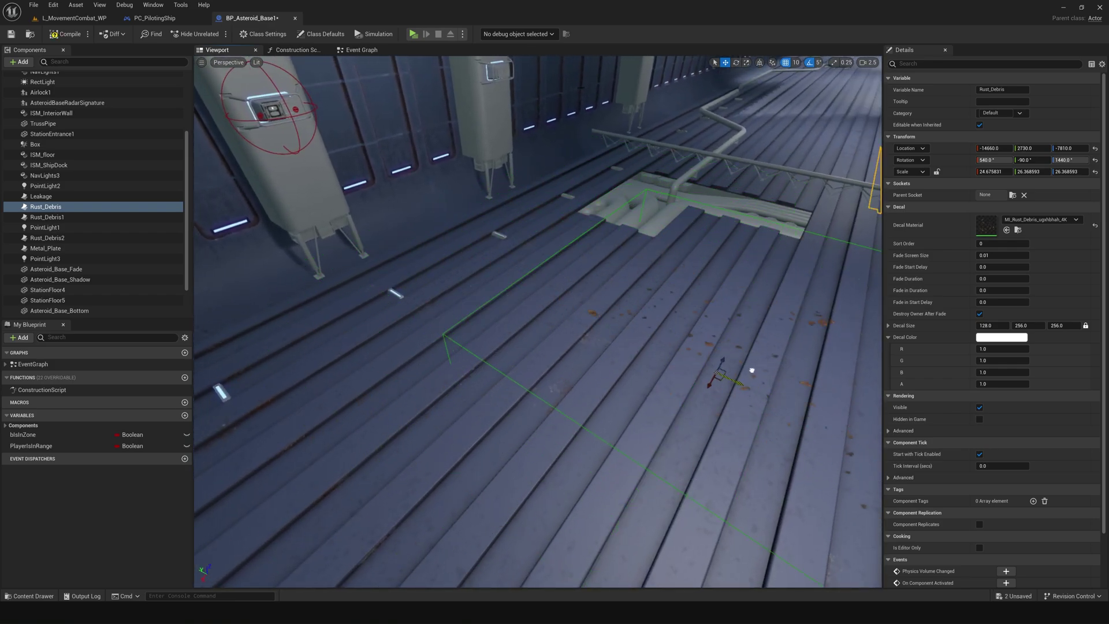
{"action": "key", "text": "ctrl+z"}
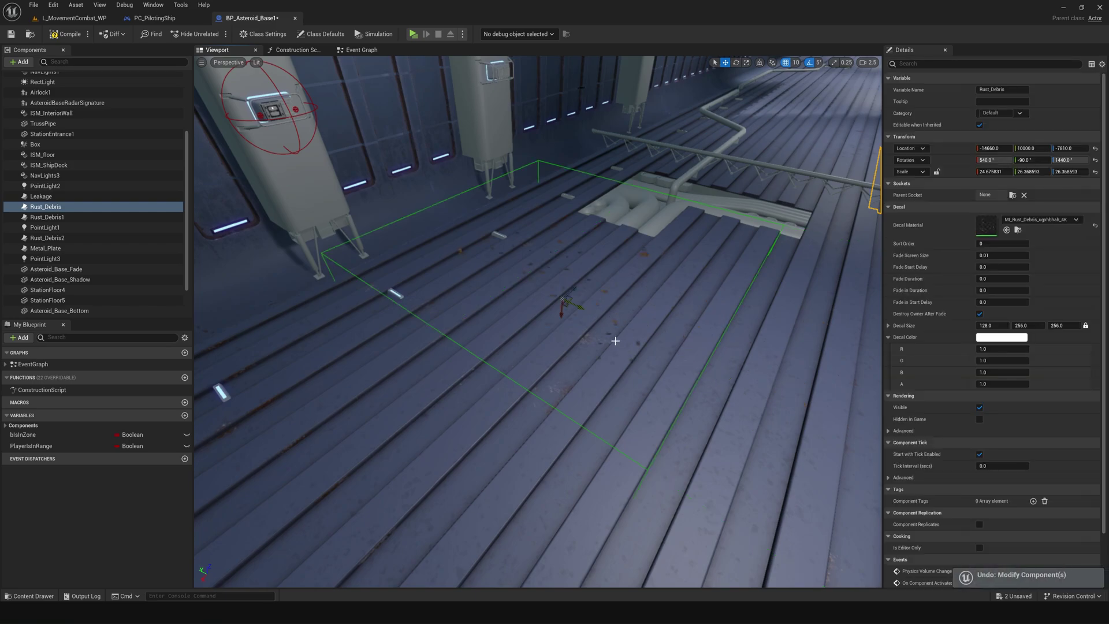
{"action": "right_click_drag", "start_coordinate": [648, 316], "coordinate": [650, 280]}
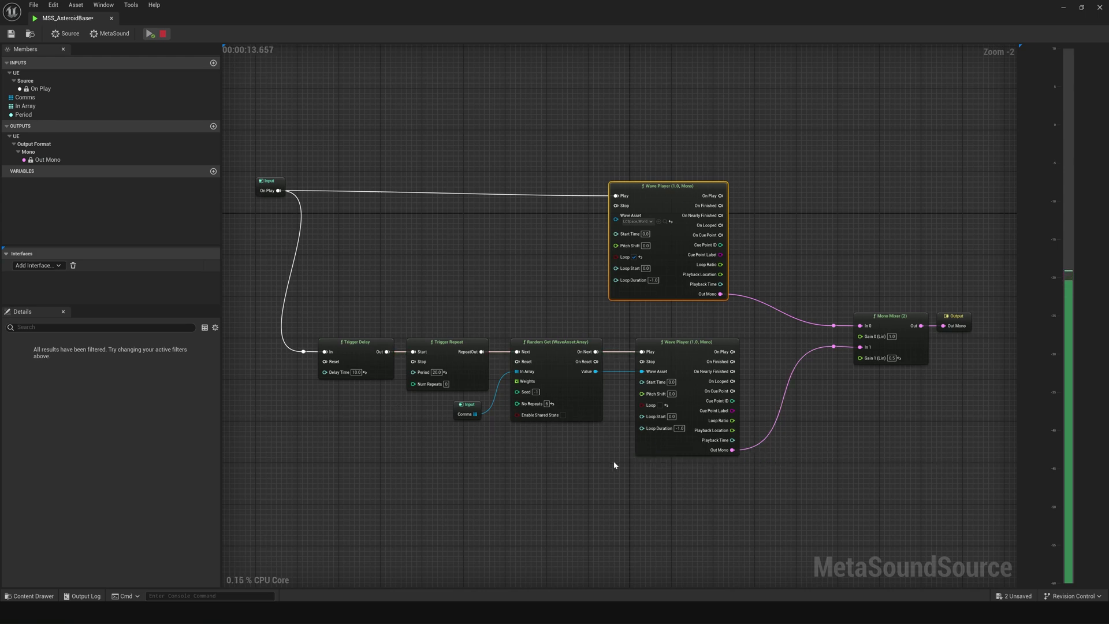
- Select the Comms input node to show its ten voice clips in Details
{"action": "left_click", "coordinate": [472, 406]}
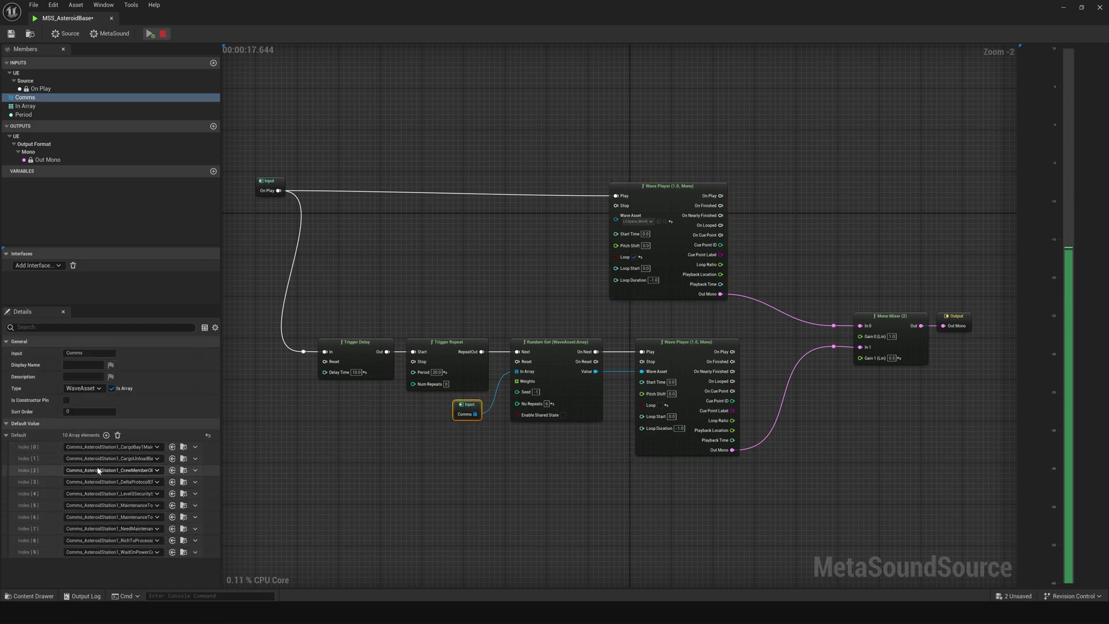